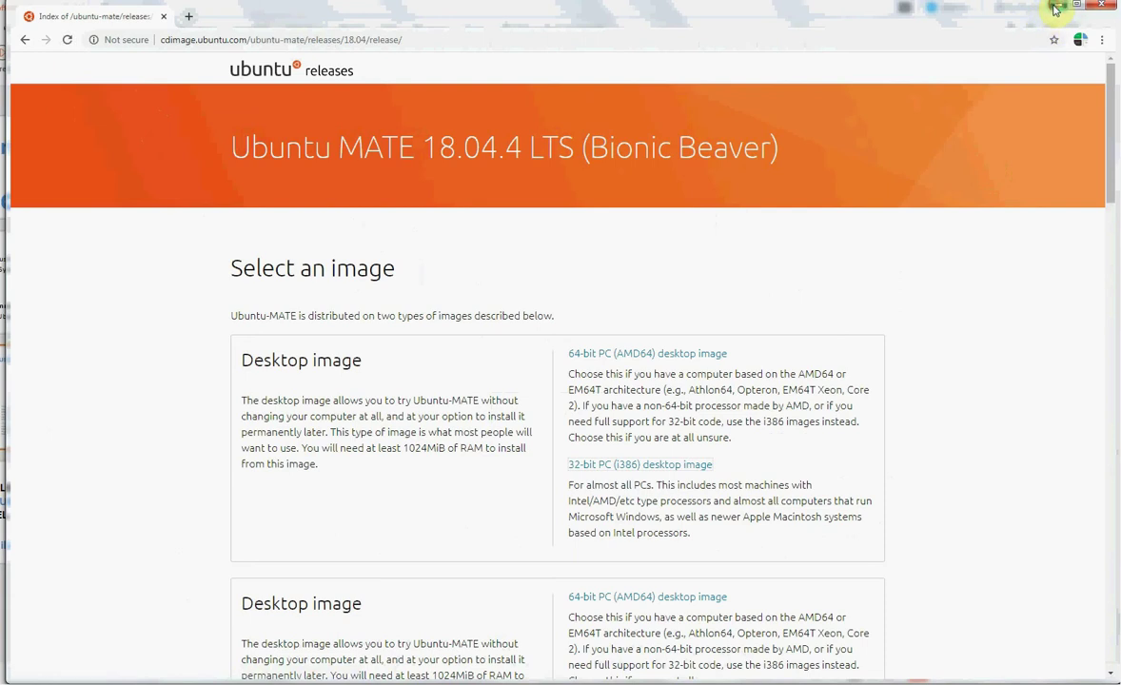
- Minimize the browser and presentation windows, and enlarge the Oracle VM VirtualBox Manager window
left_click(1054, 10)
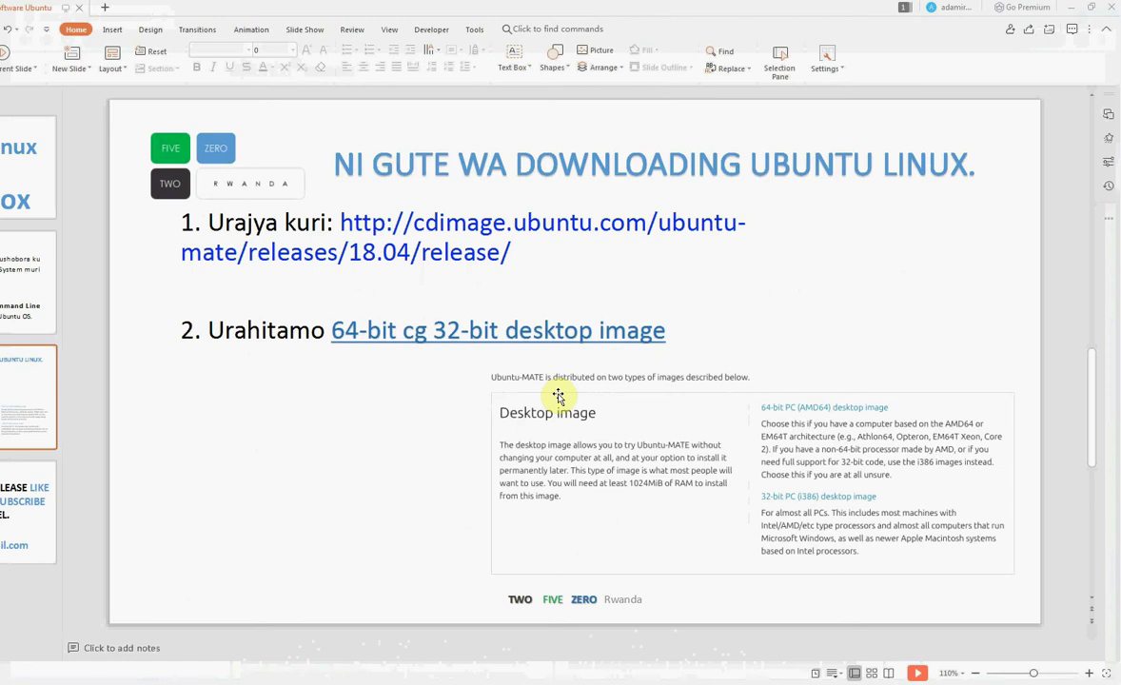
left_click(1071, 10)
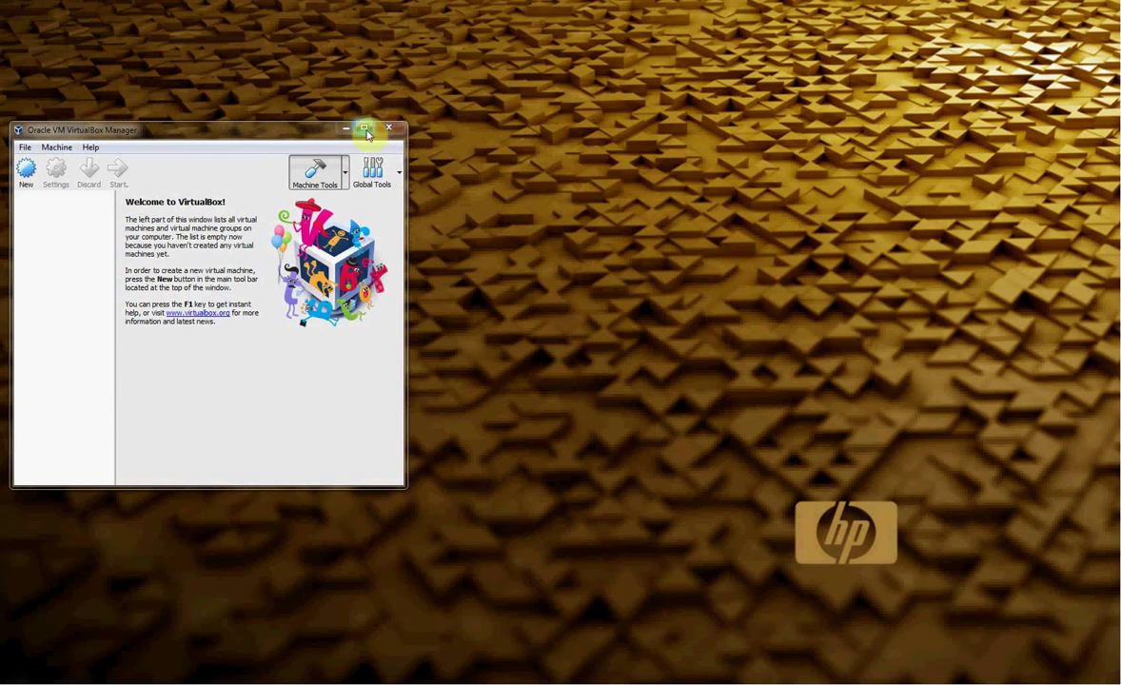
left_click_drag(409, 124, 545, 95)
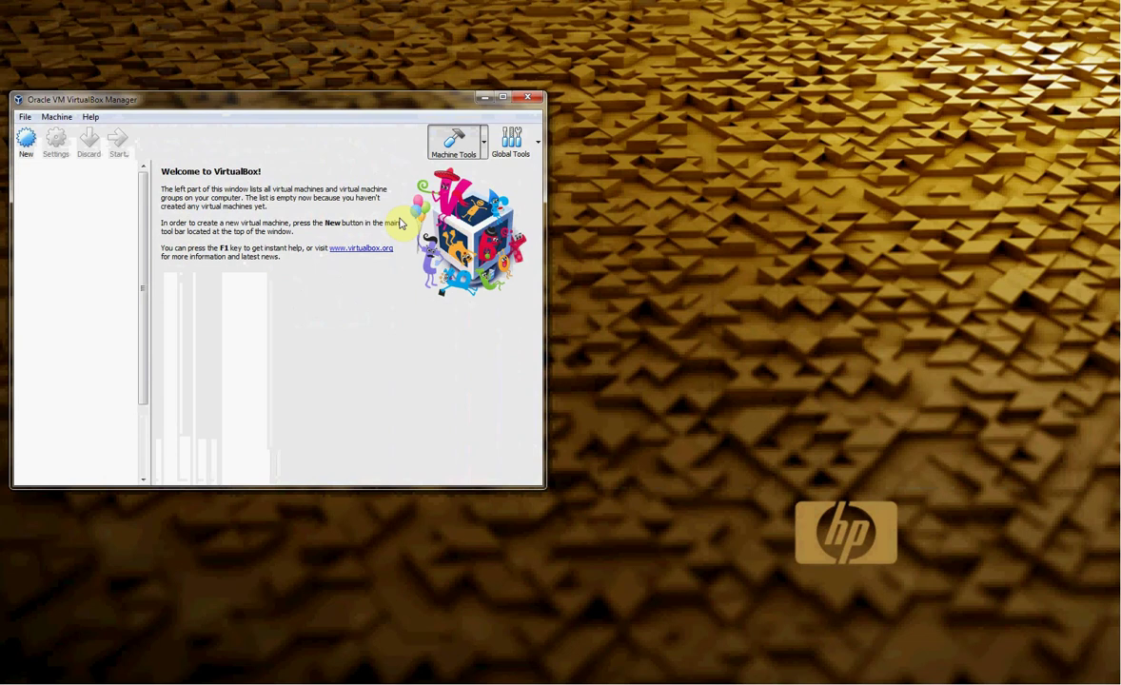
- Begin a new virtual machine named Ubuntu with type Linux and version Ubuntu (32-bit)
left_click(27, 140)
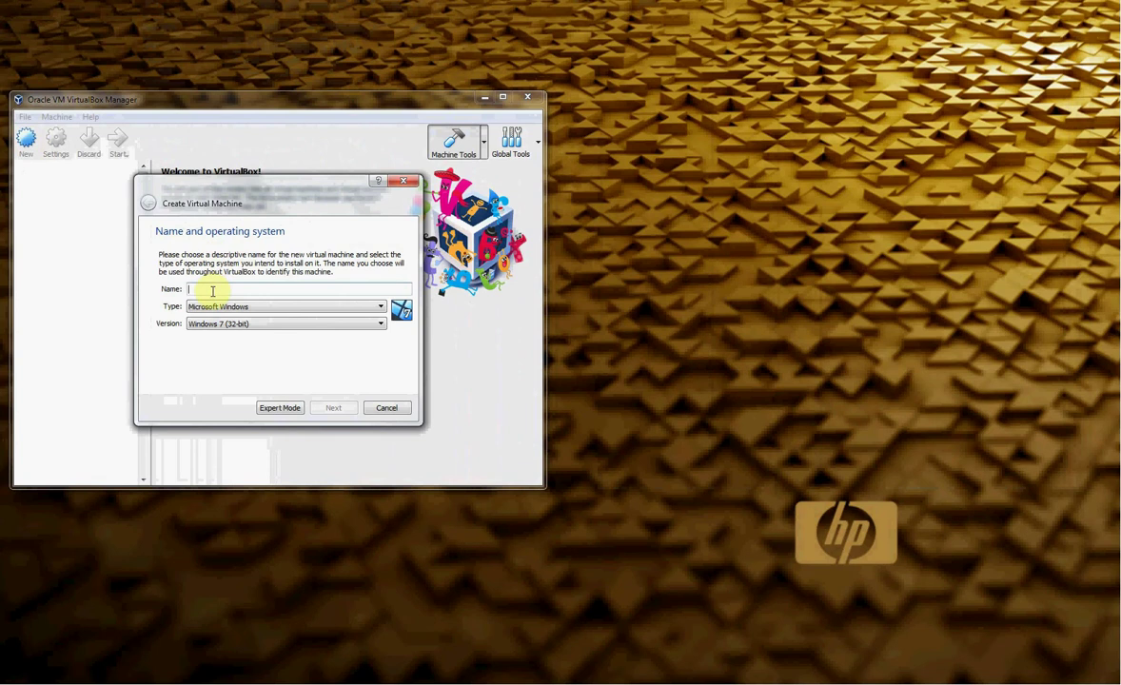
type("Ubuntu")
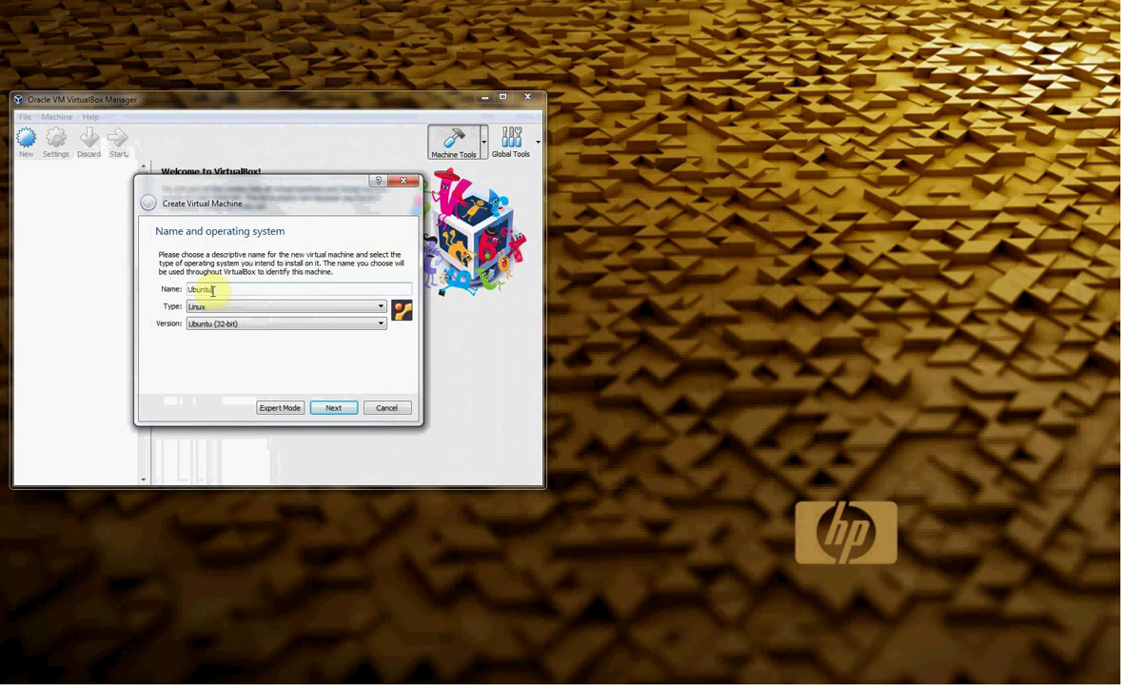
left_click(245, 324)
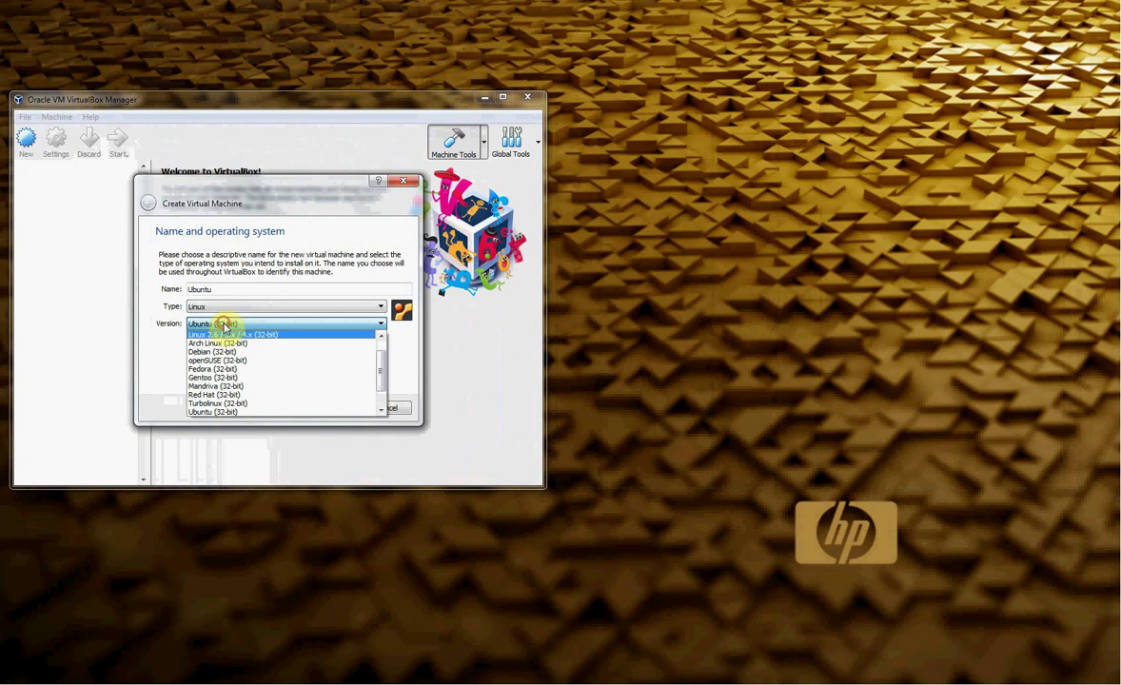
left_click(220, 325)
left_click(333, 408)
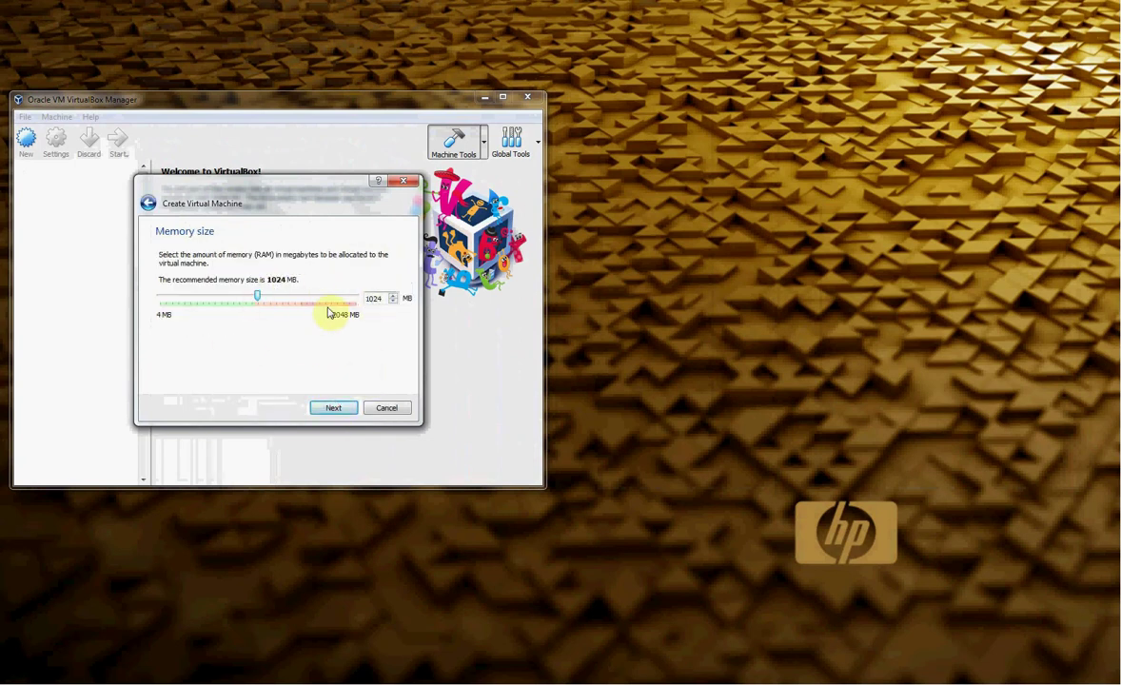
- Slightly reduce the new machine's memory size and choose to create a virtual hard disk now
left_click_drag(256, 302, 250, 305)
left_click(333, 407)
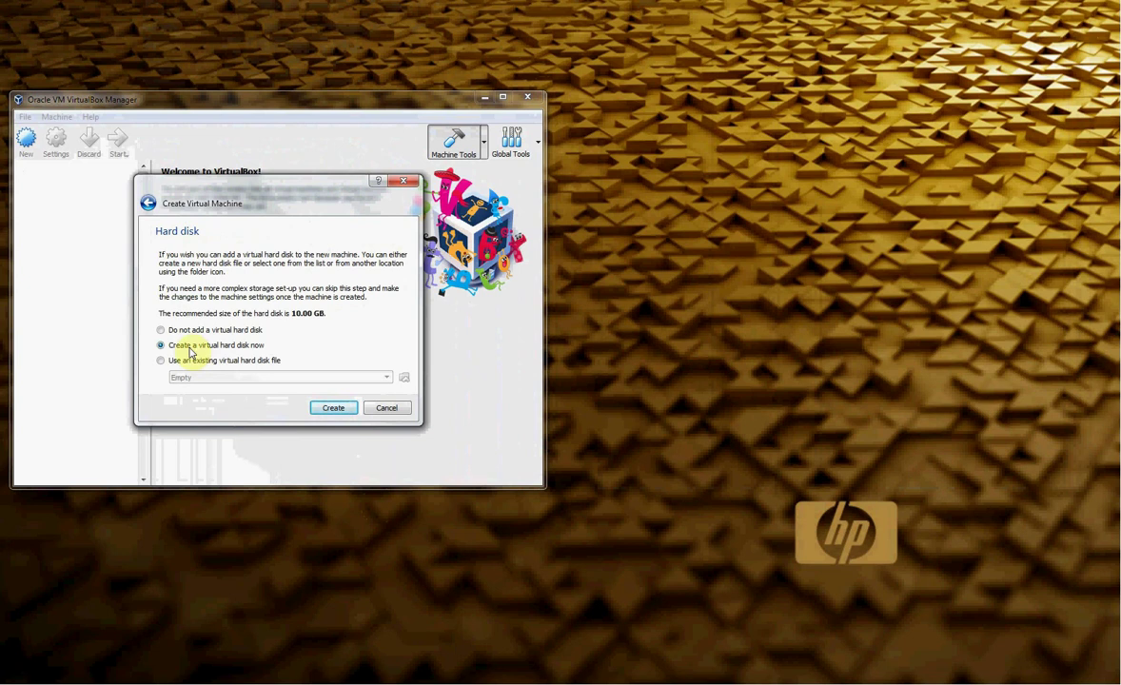
left_click(334, 407)
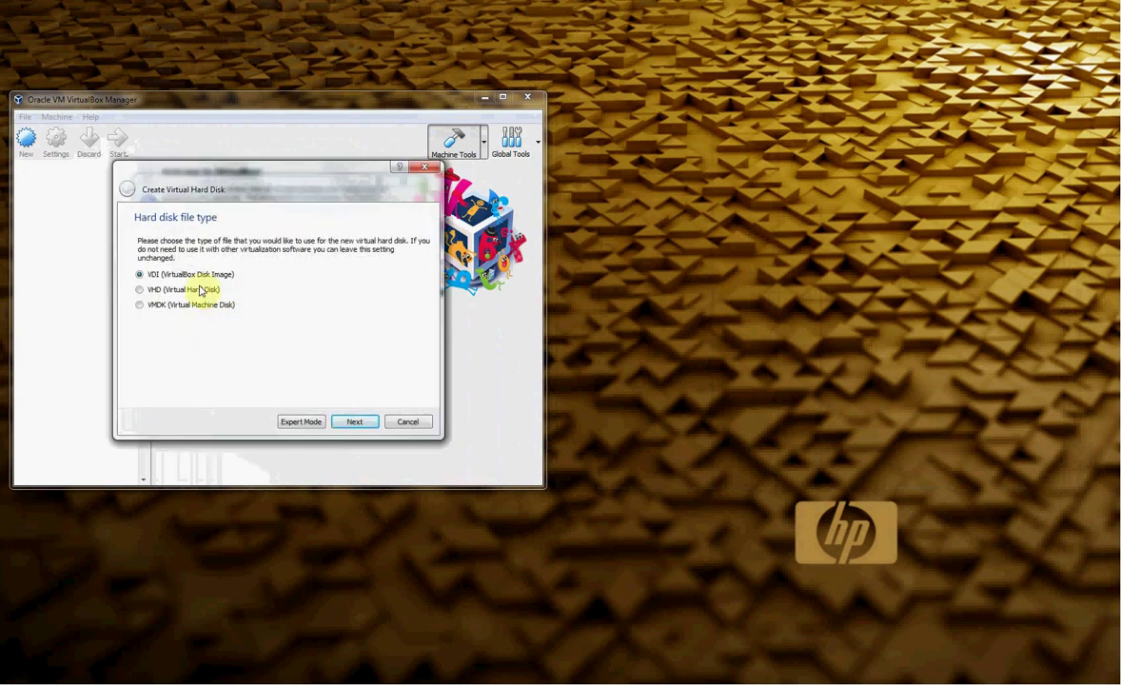
- Create a dynamically allocated VDI hard disk named Ubuntu, raising its size limit above the recommended 10.00 GB
left_click(363, 422)
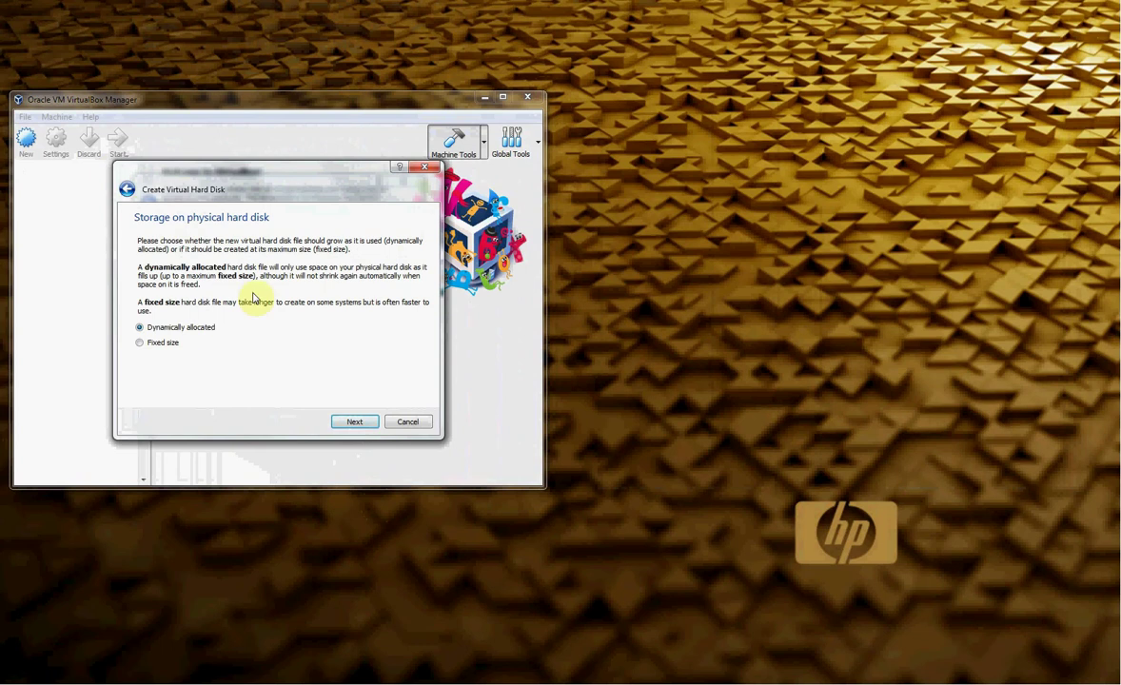
left_click(356, 422)
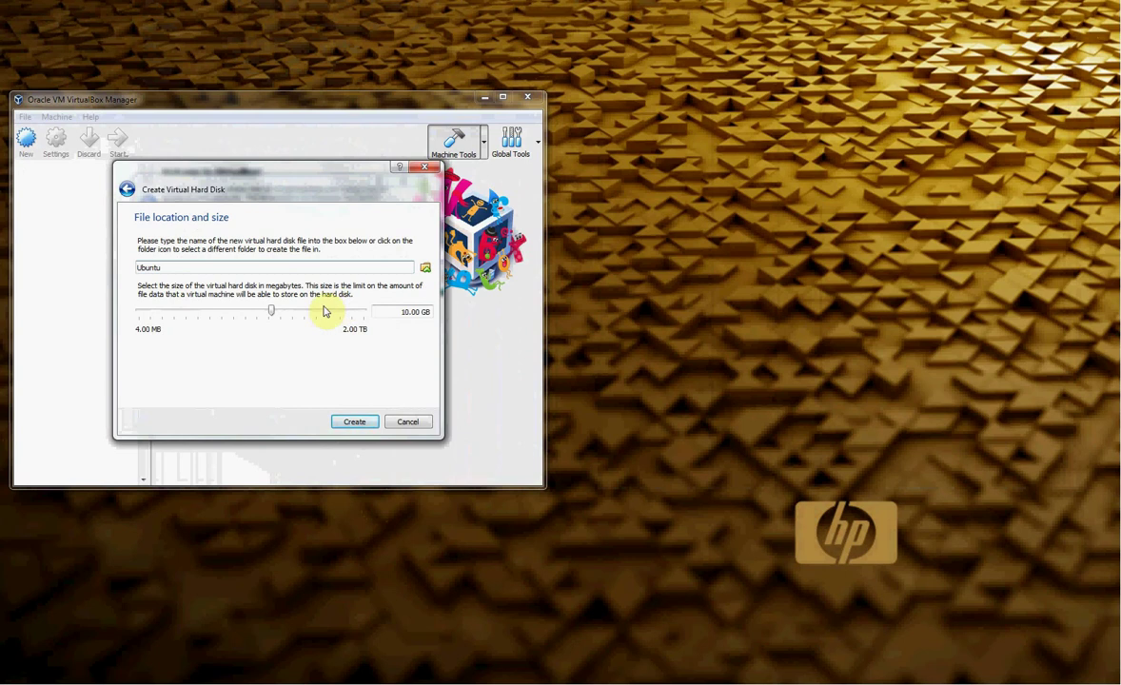
left_click_drag(270, 315, 289, 316)
mouse_move(283, 318)
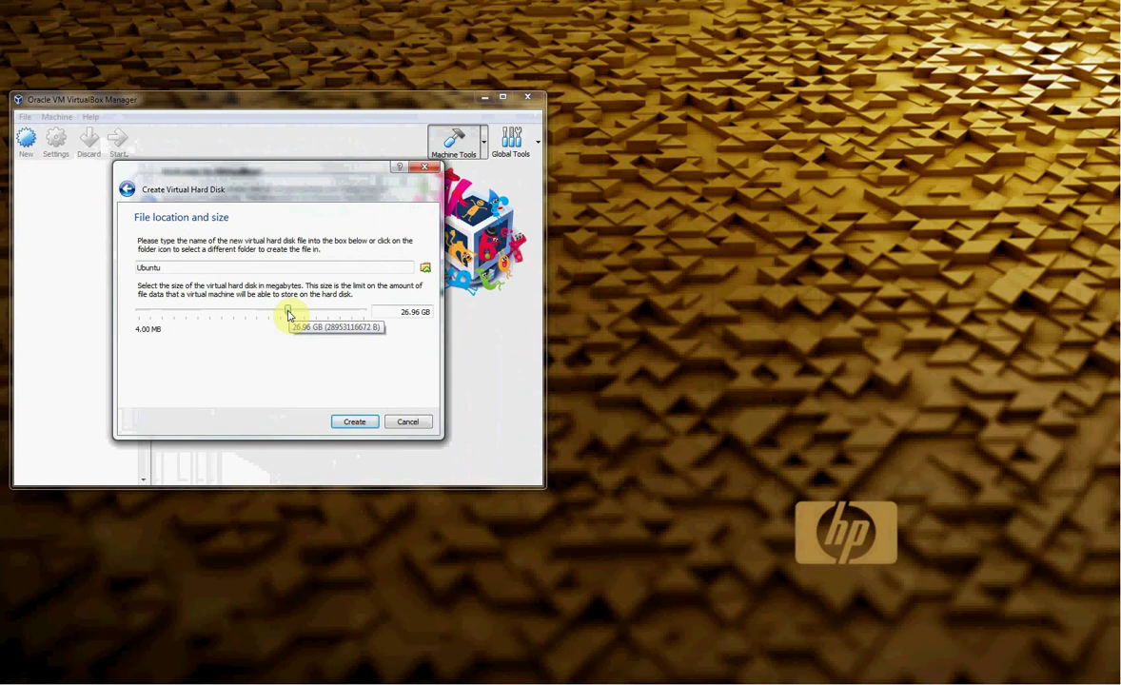
left_click_drag(289, 316, 293, 317)
left_click(354, 421)
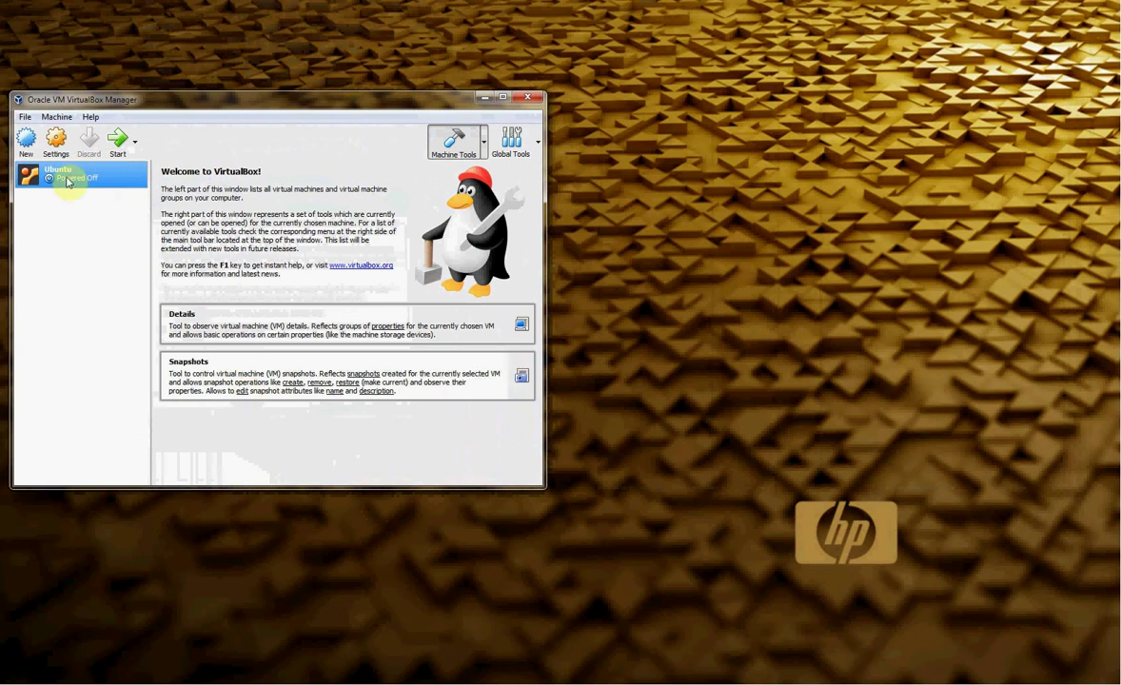
- Open the Ubuntu machine's storage settings and select the empty optical drive under the IDE controller
left_click(55, 141)
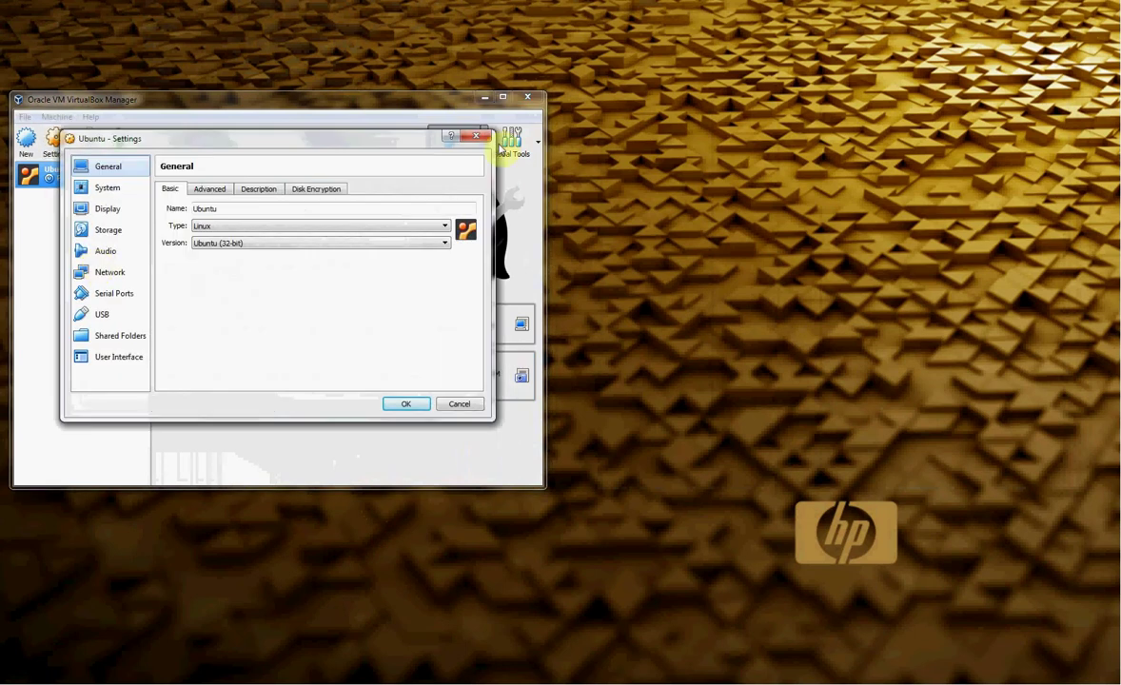
left_click(475, 136)
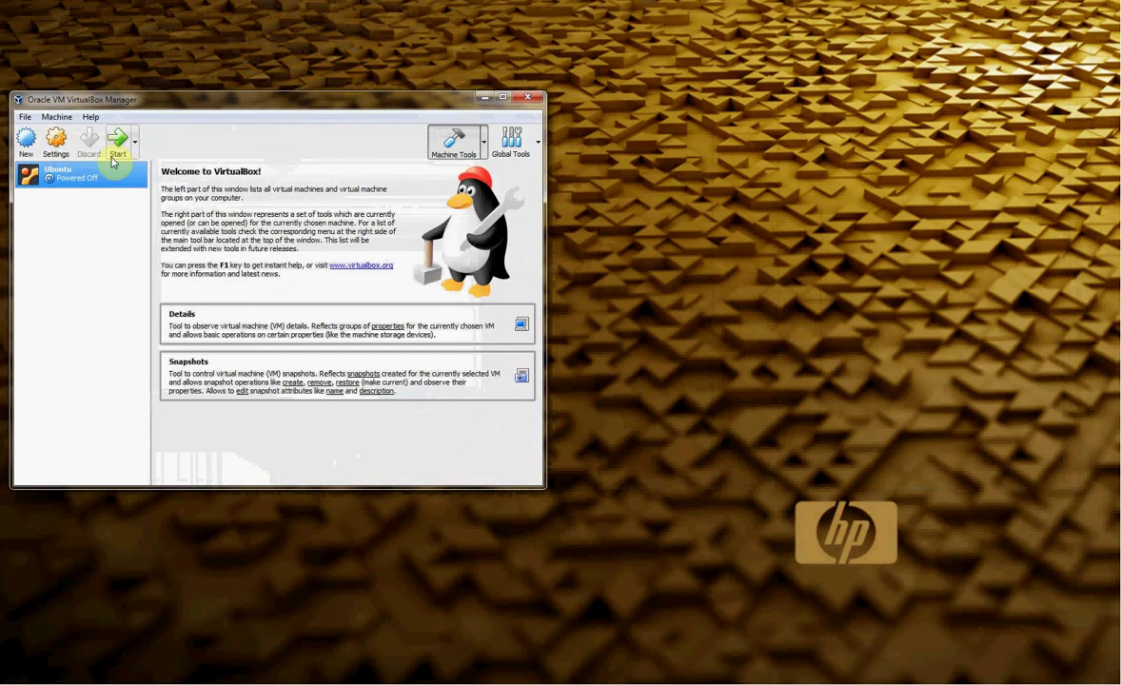
left_click(55, 141)
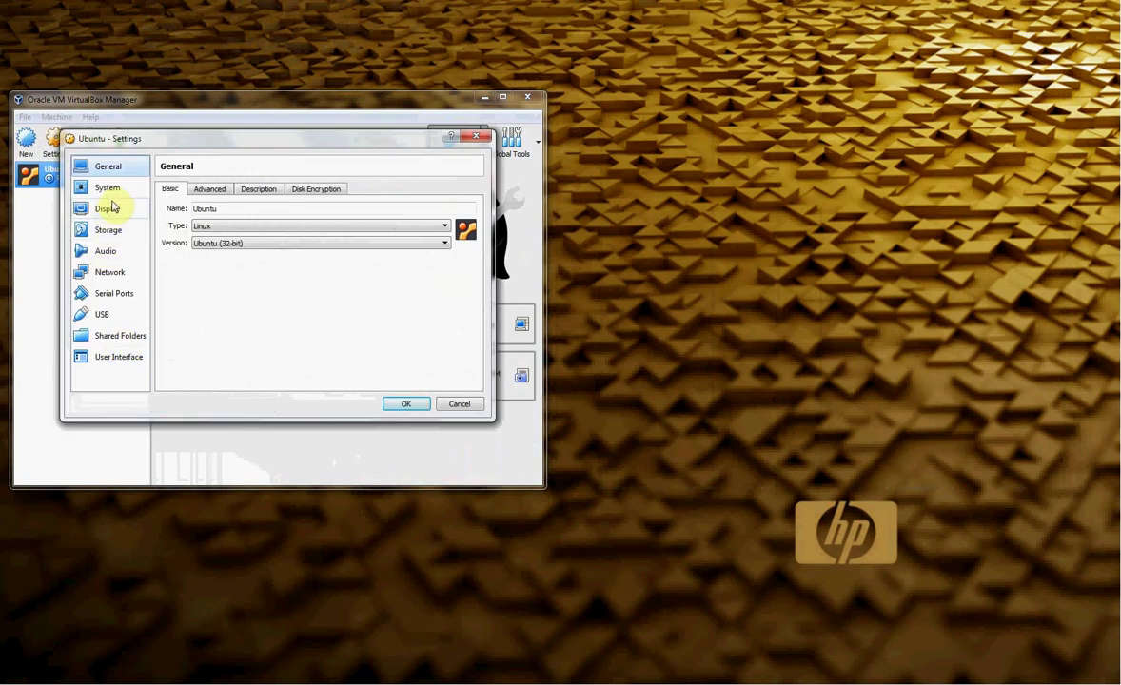
left_click(105, 229)
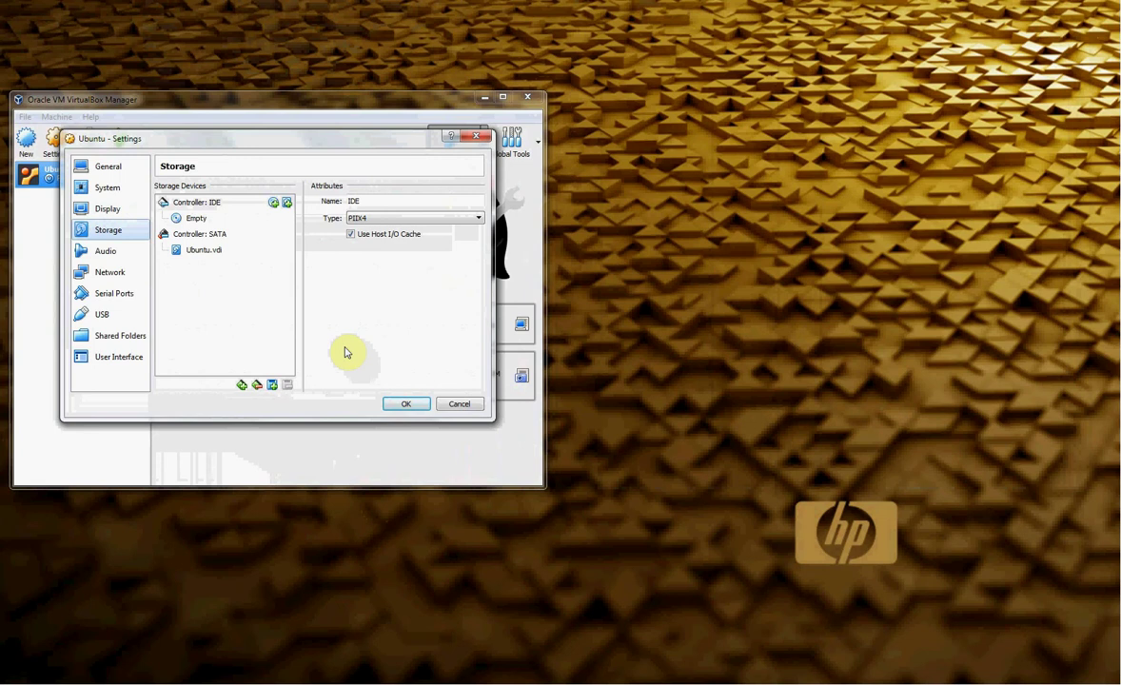
left_click(197, 224)
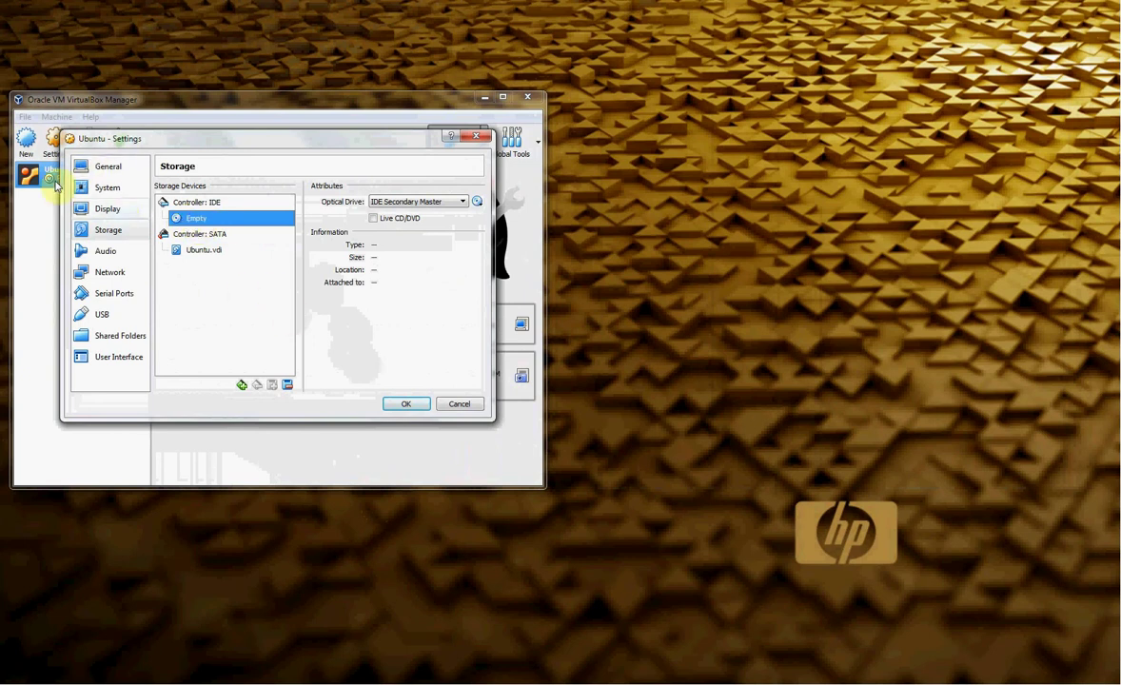
left_click(105, 227)
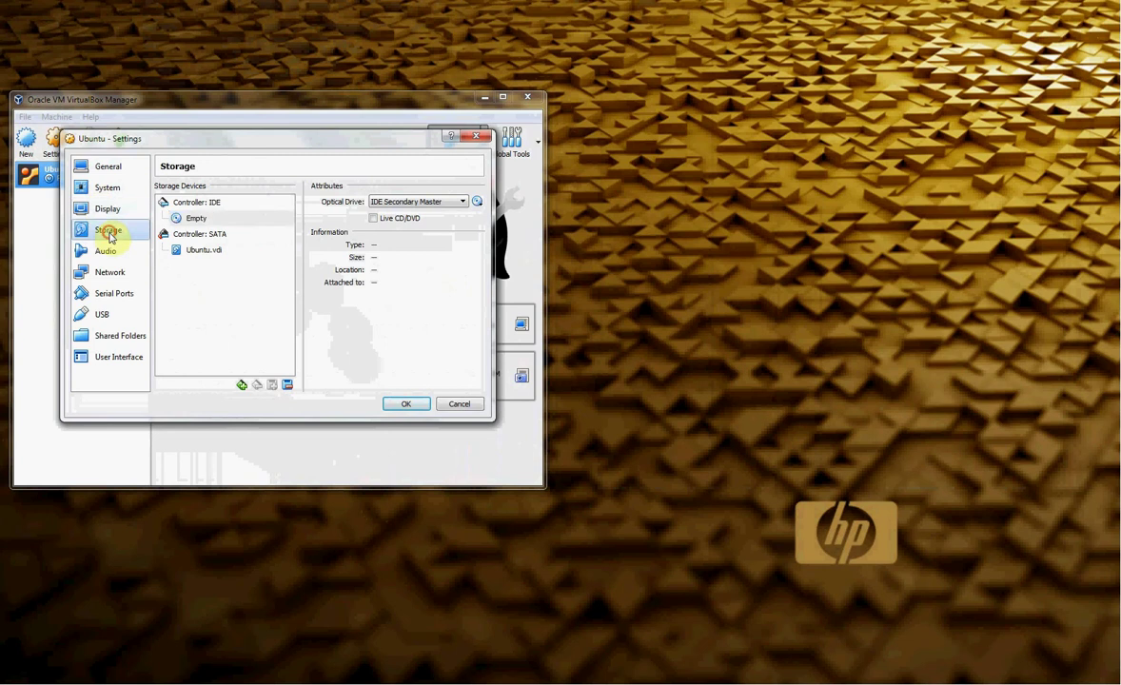
left_click(192, 221)
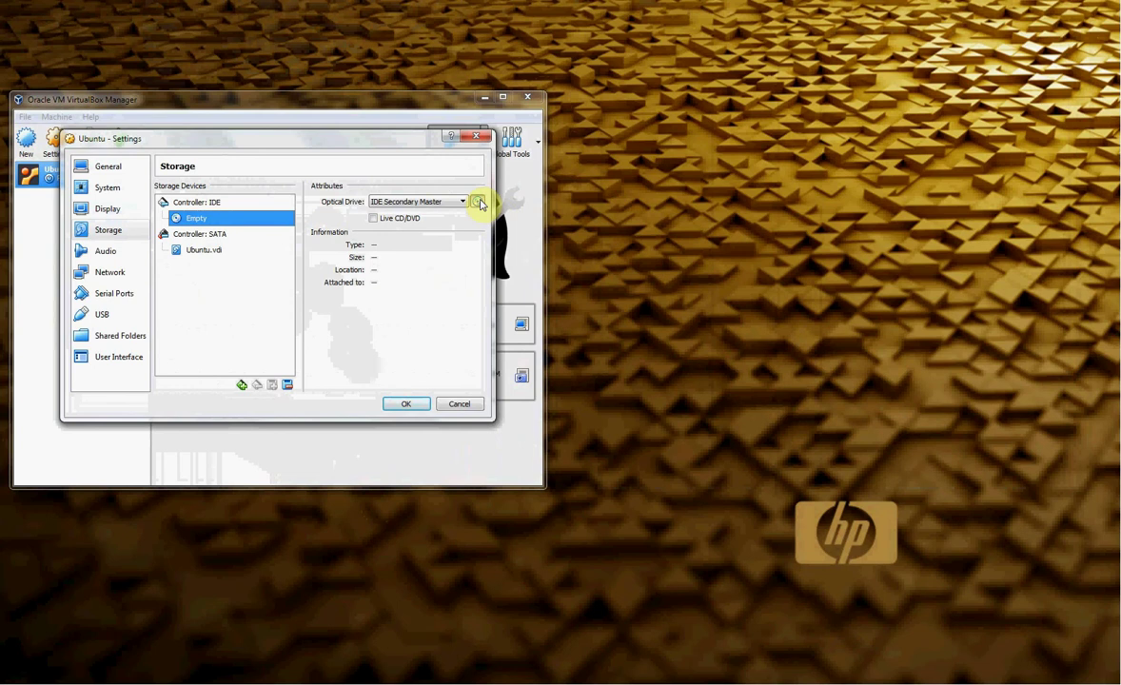
left_click(478, 203)
left_click(528, 219)
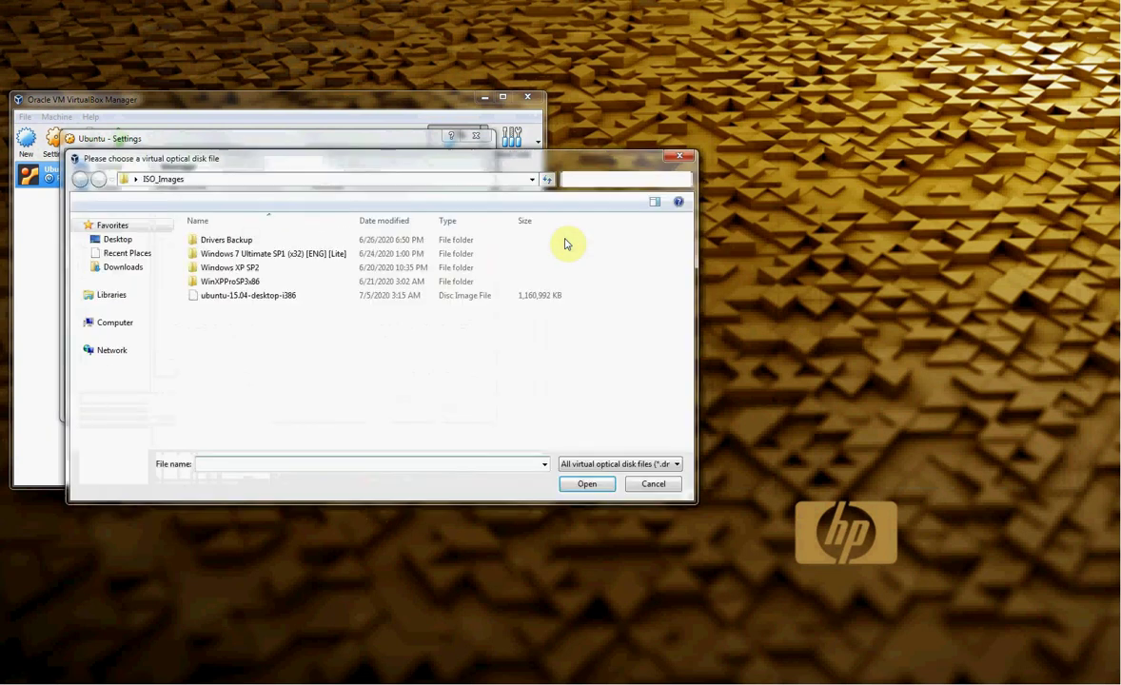
left_click(677, 158)
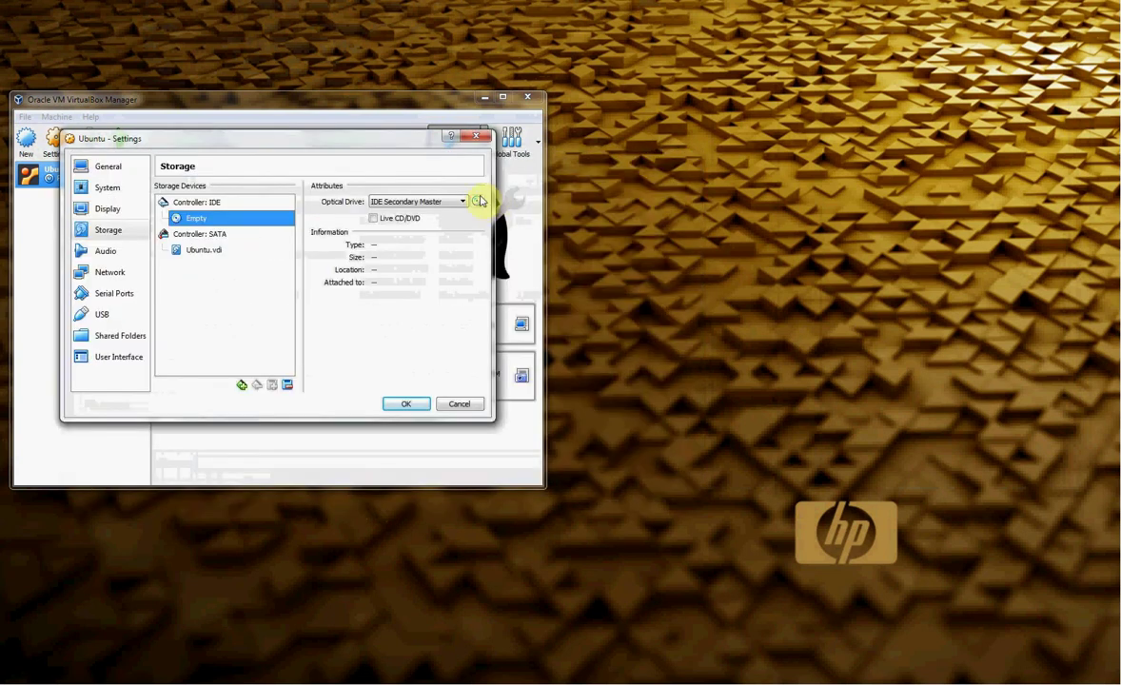
- Load the ubuntu-15.04-desktop-i386 disc image from the ISO_Images folder into the optical drive and save the machine settings
left_click(478, 203)
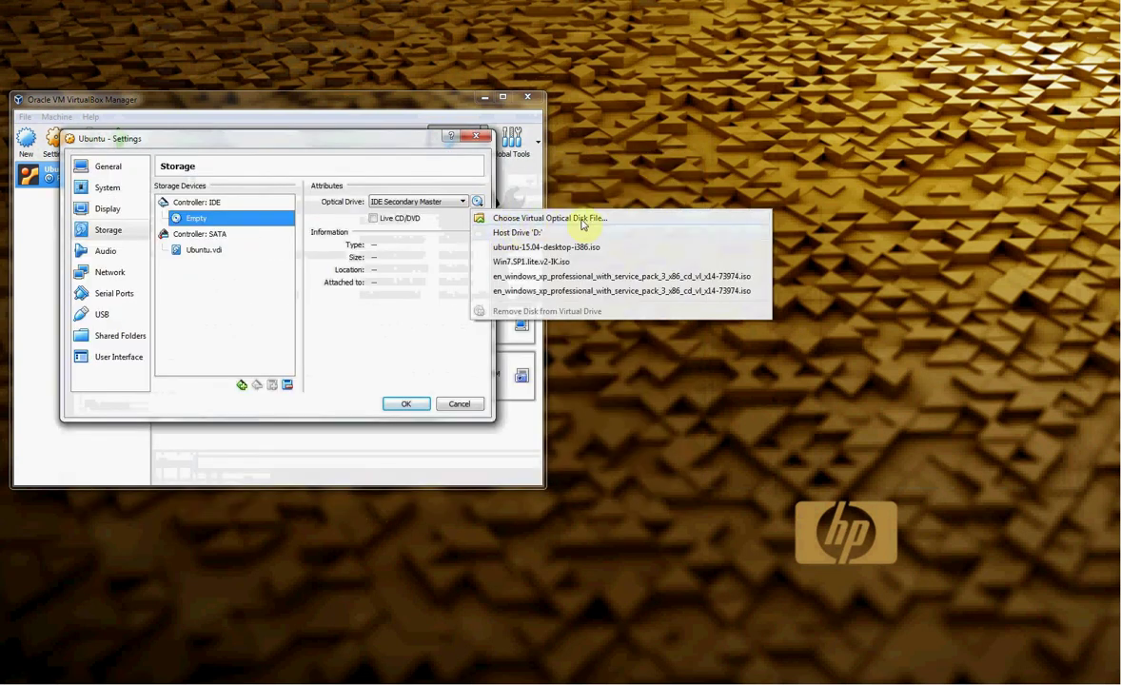
left_click(590, 219)
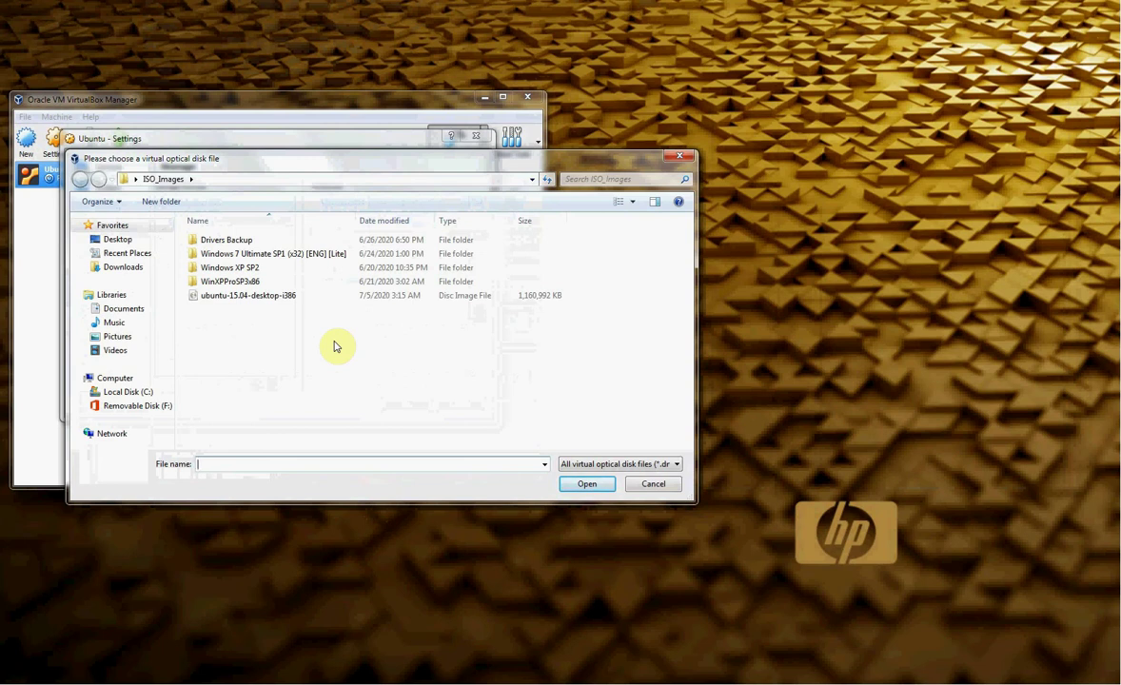
left_click(206, 295)
left_click(587, 485)
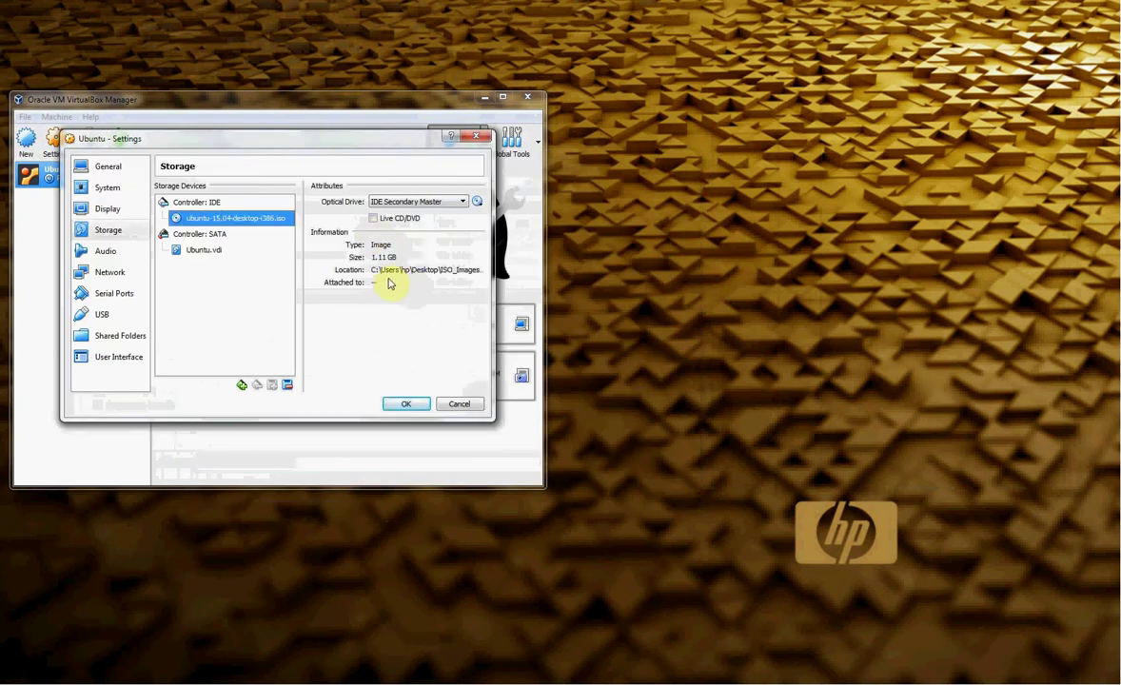
left_click(415, 407)
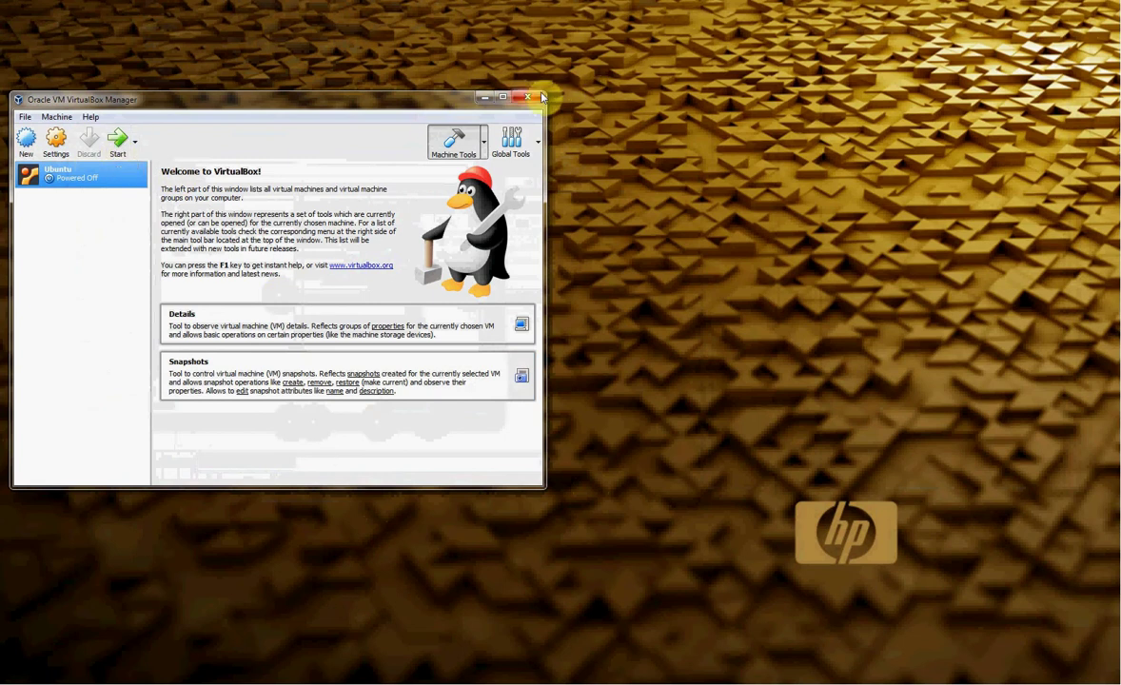
- Start the Ubuntu virtual machine, and shrink the VirtualBox Manager window and move it partly off screen
left_click_drag(544, 91, 396, 286)
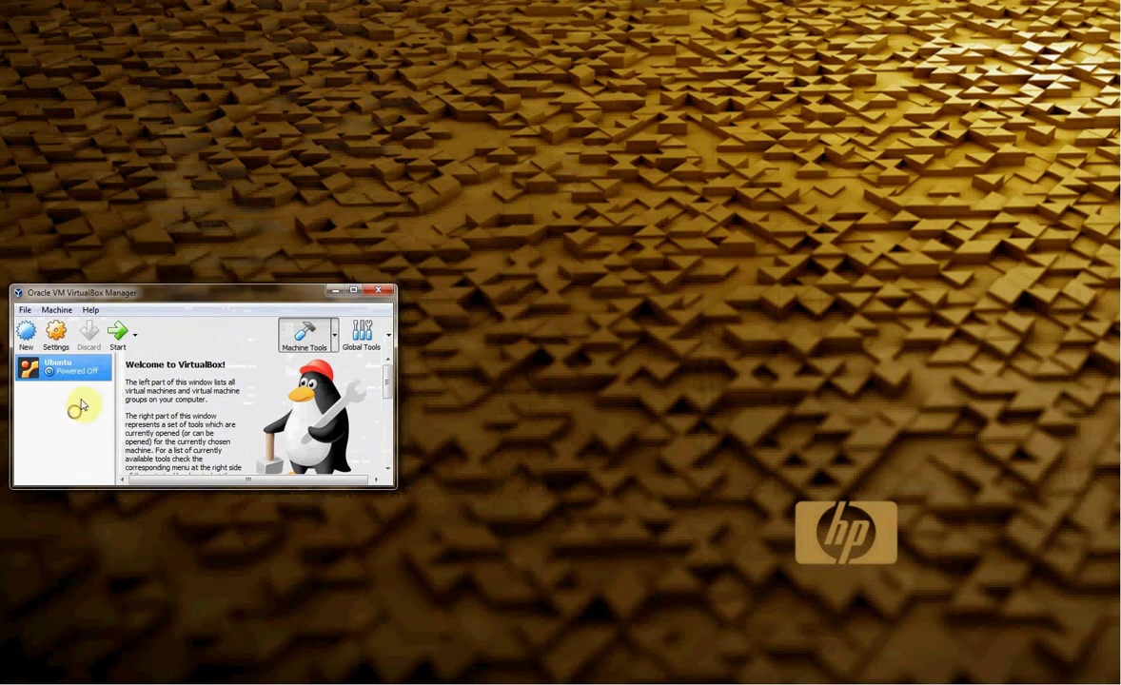
left_click(118, 333)
left_click_drag(218, 295, 36, 310)
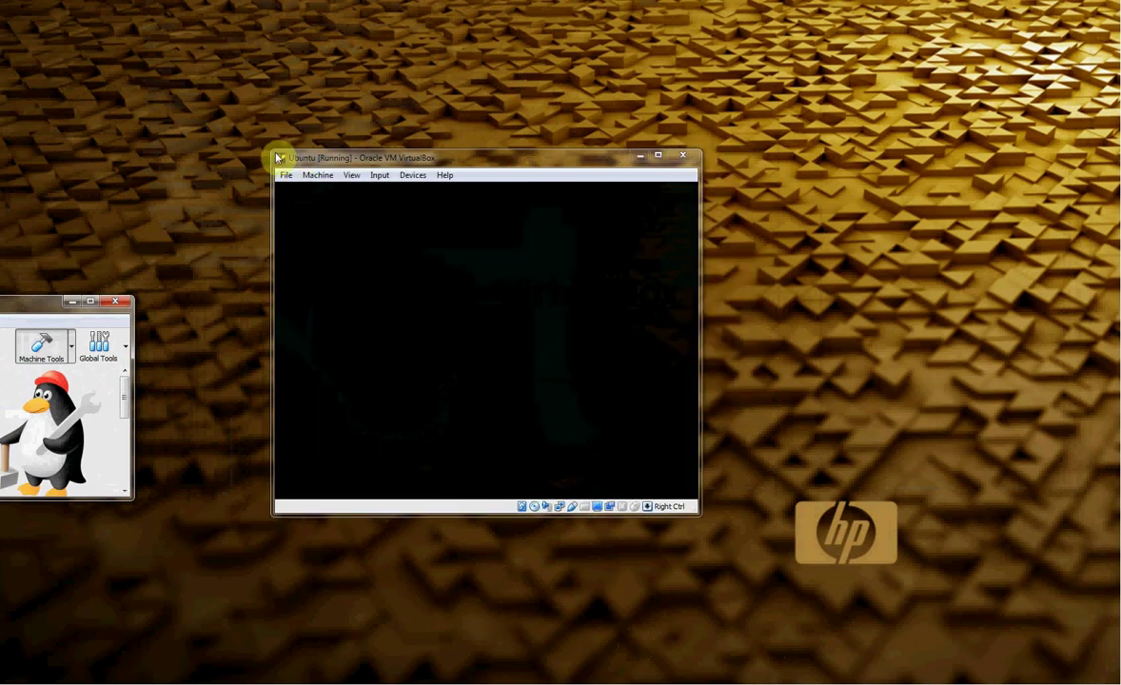
- Enlarge the running Ubuntu machine's window to give the guest display more room
left_click_drag(277, 157, 139, 3)
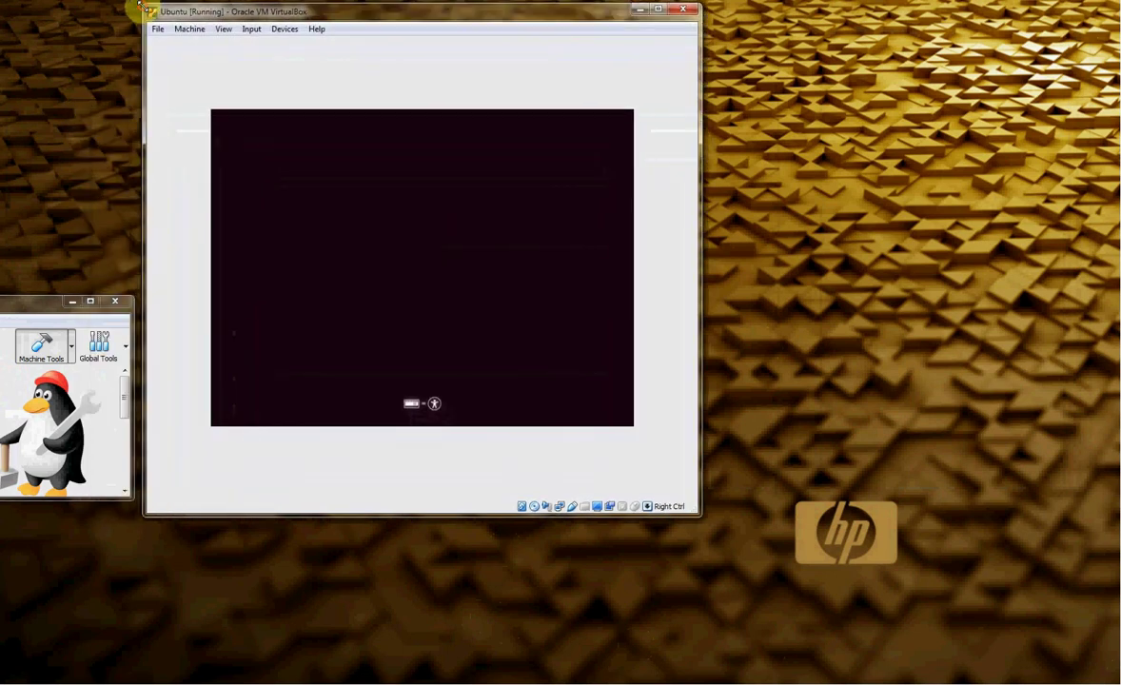
left_click_drag(700, 509, 1094, 502)
left_click_drag(1016, 506, 1098, 602)
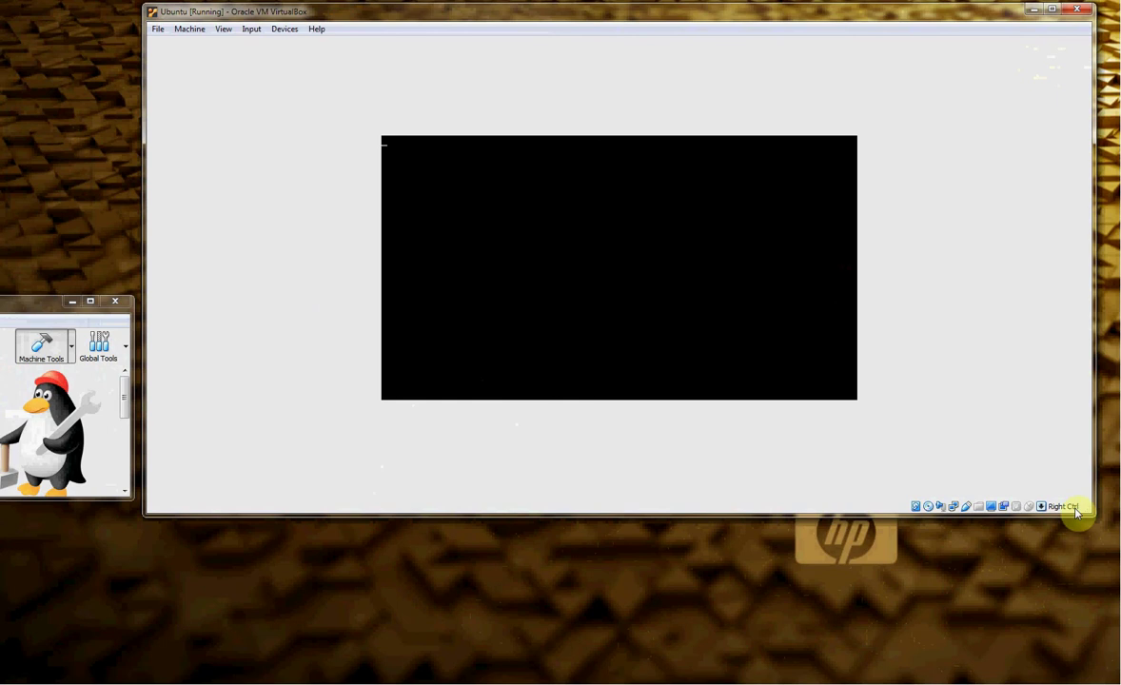
left_click_drag(1085, 511, 864, 539)
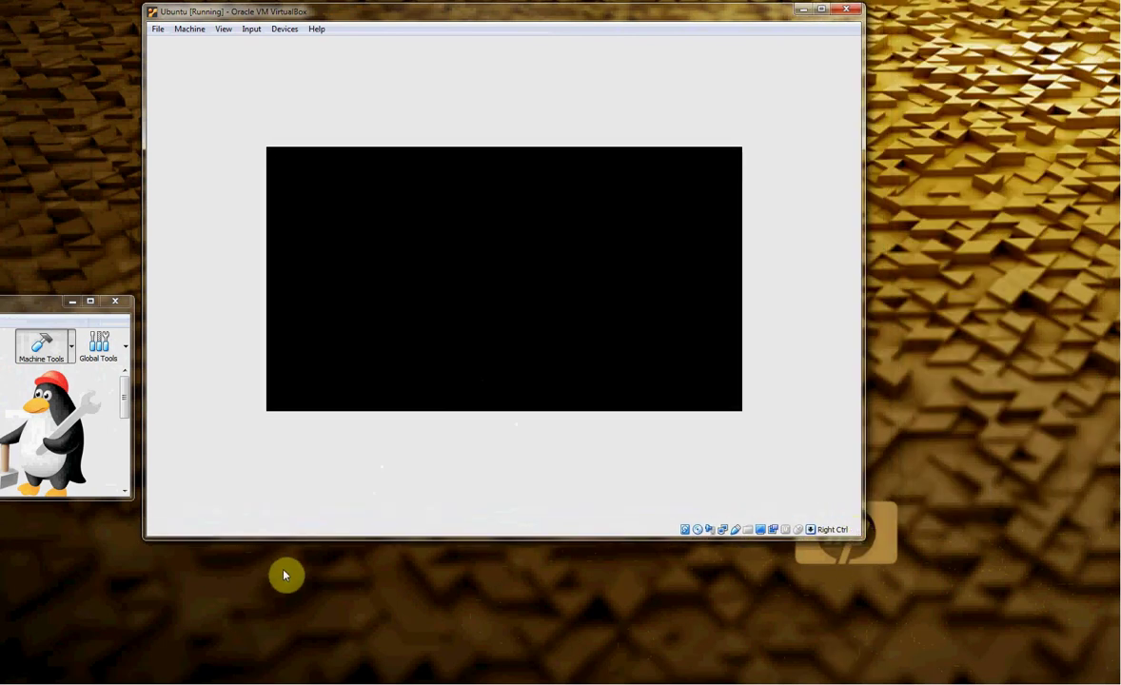
- Choose to install Ubuntu in English and continue past the preparation page with third-party software left unselected
left_click(26, 305)
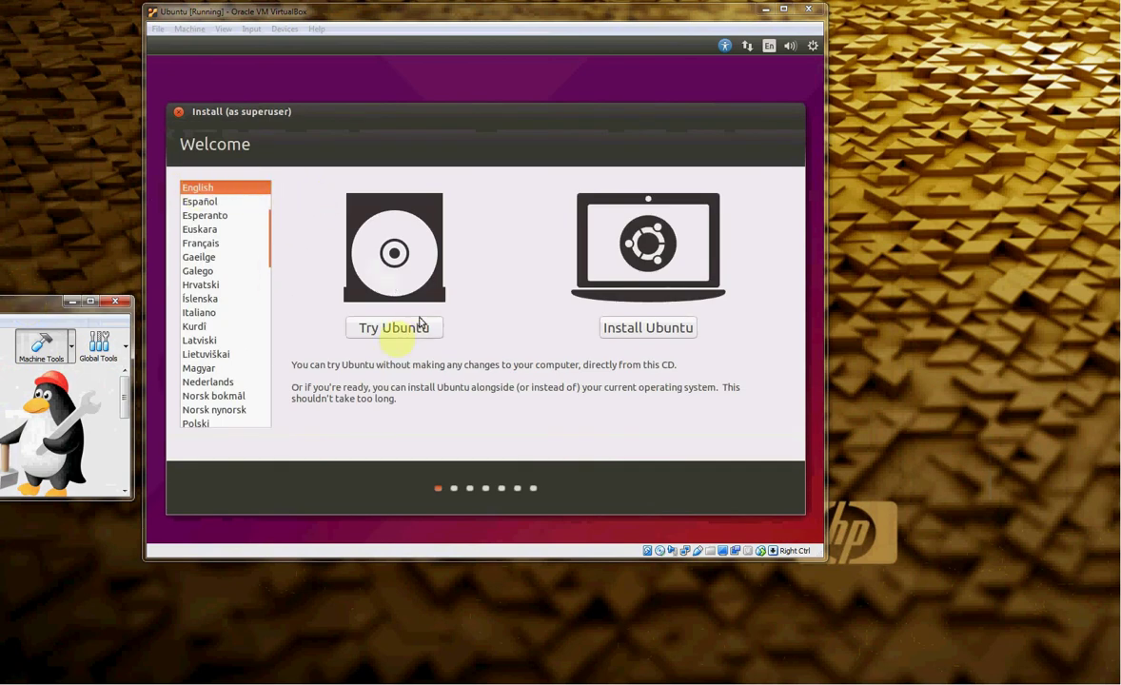
left_click(640, 334)
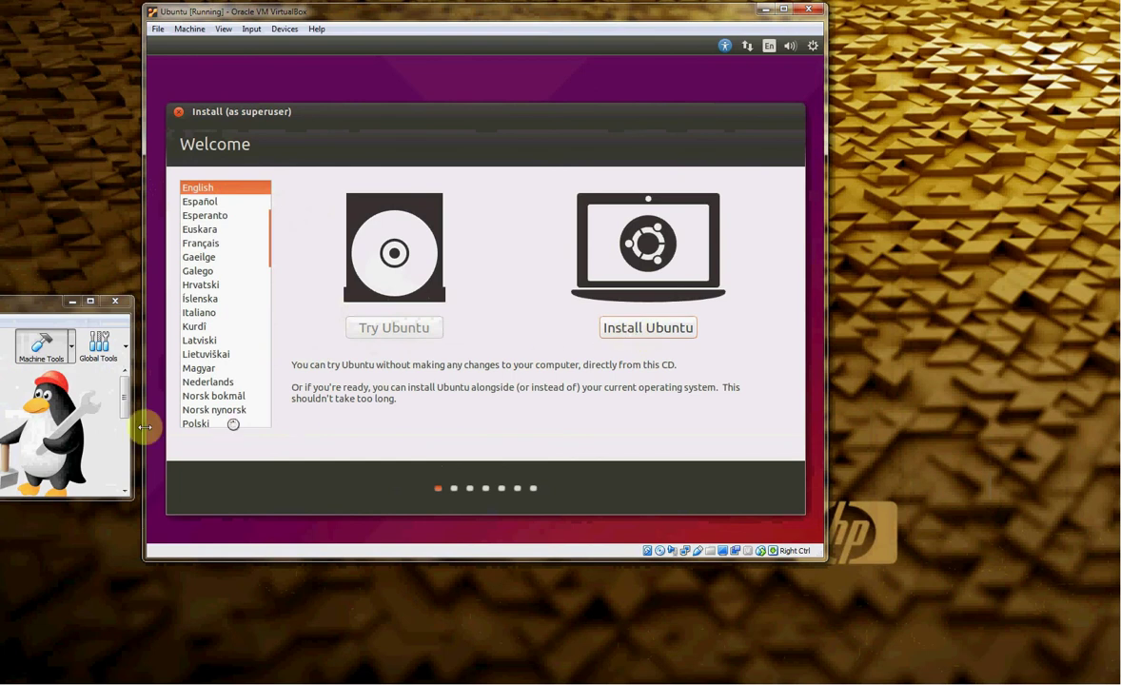
left_click(26, 310)
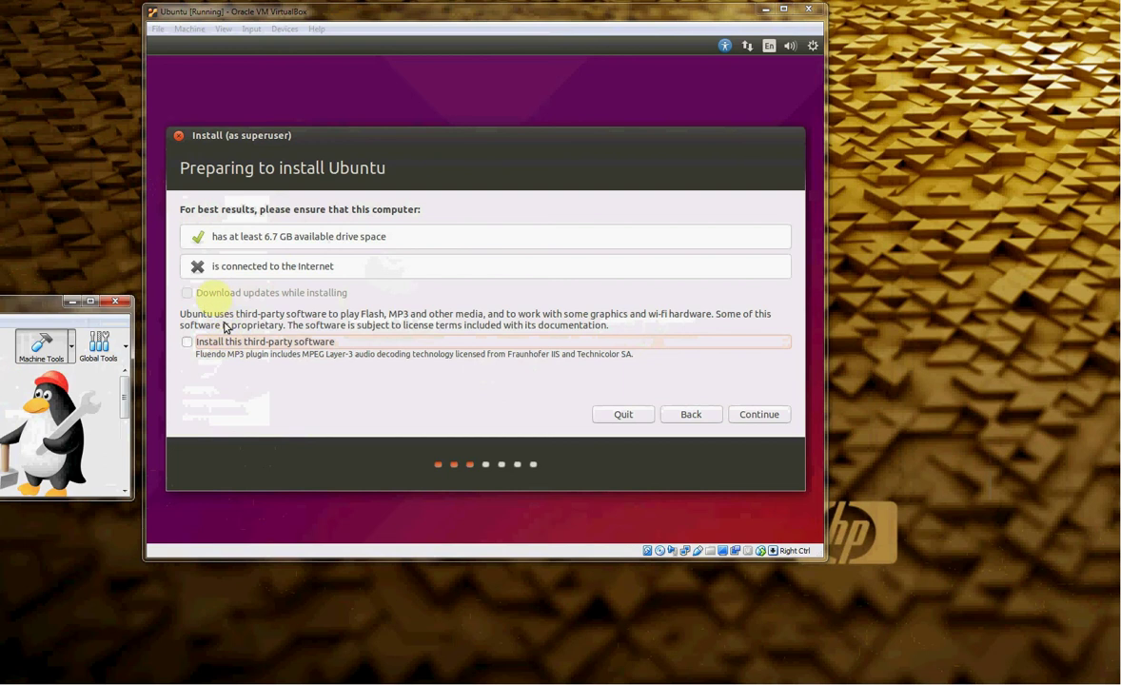
left_click(759, 416)
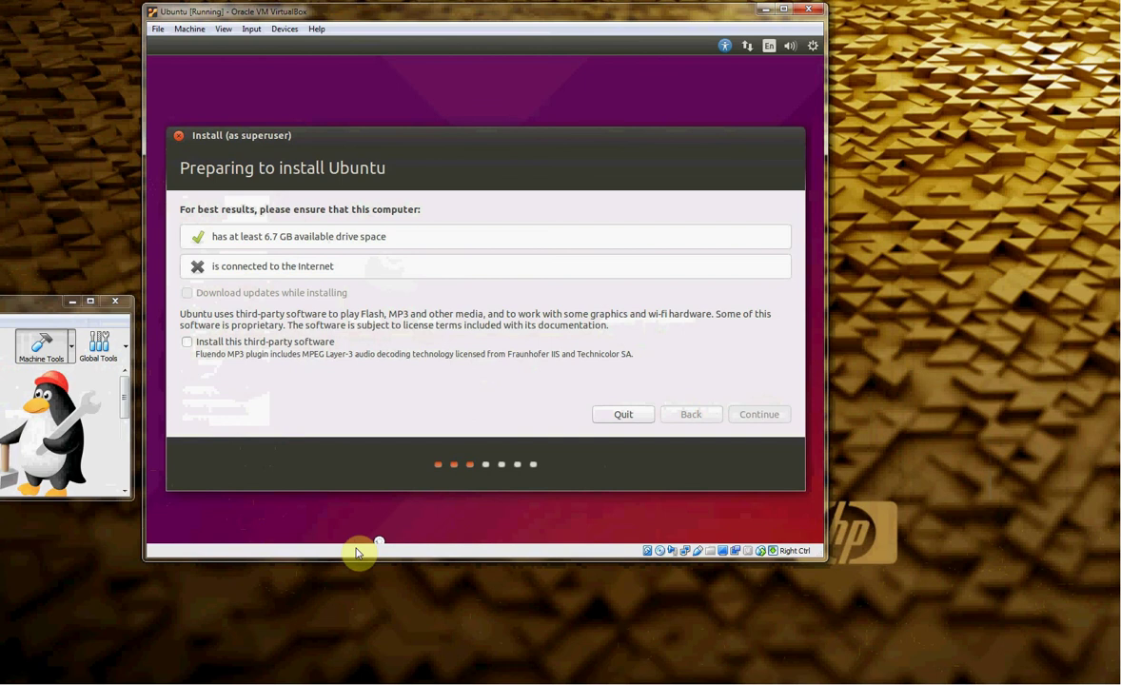
- Start the installation with the option to erase the disk and install Ubuntu, and accept writing the partition changes
key("ctrl+p")
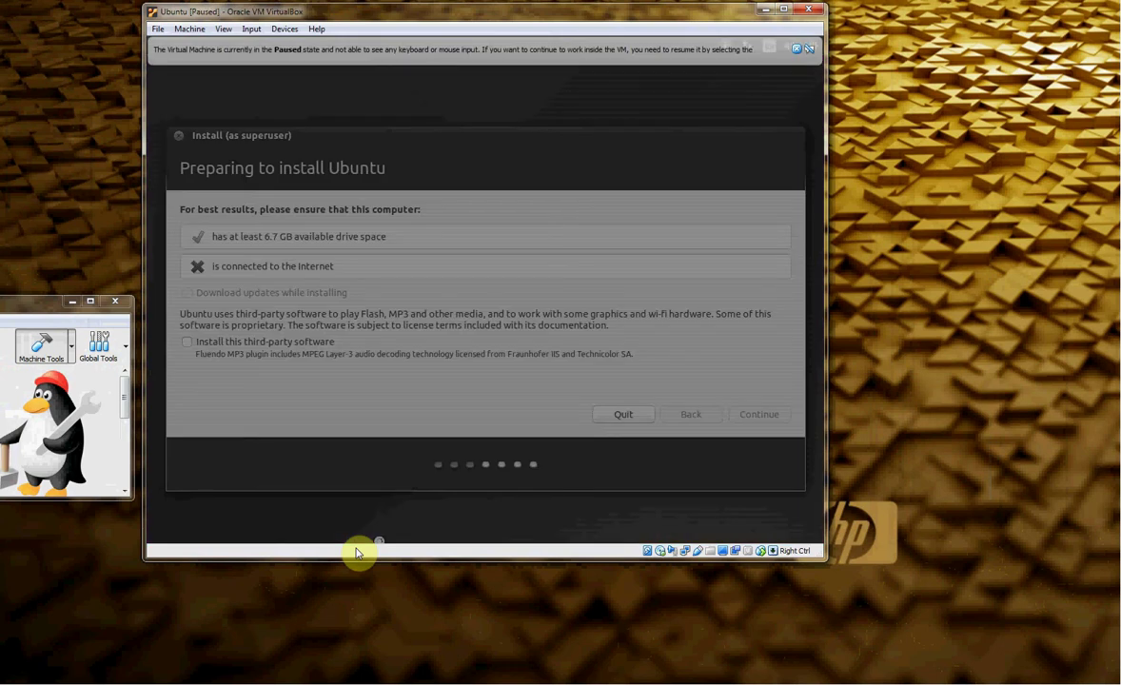
key("ctrl+p")
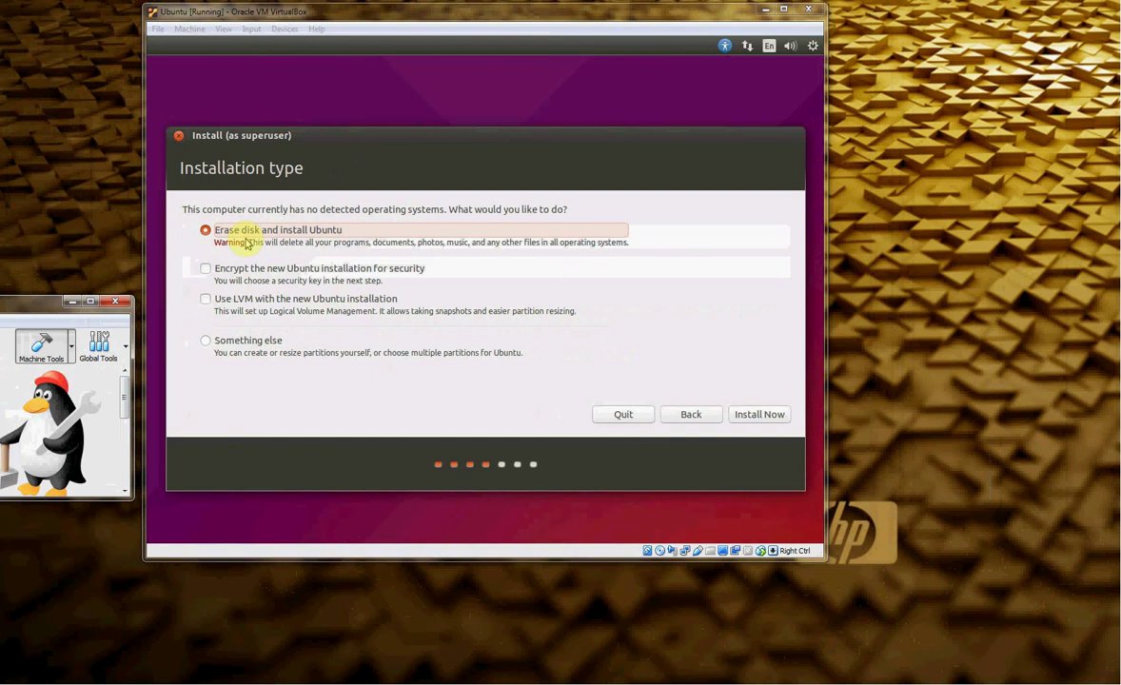
left_click(757, 416)
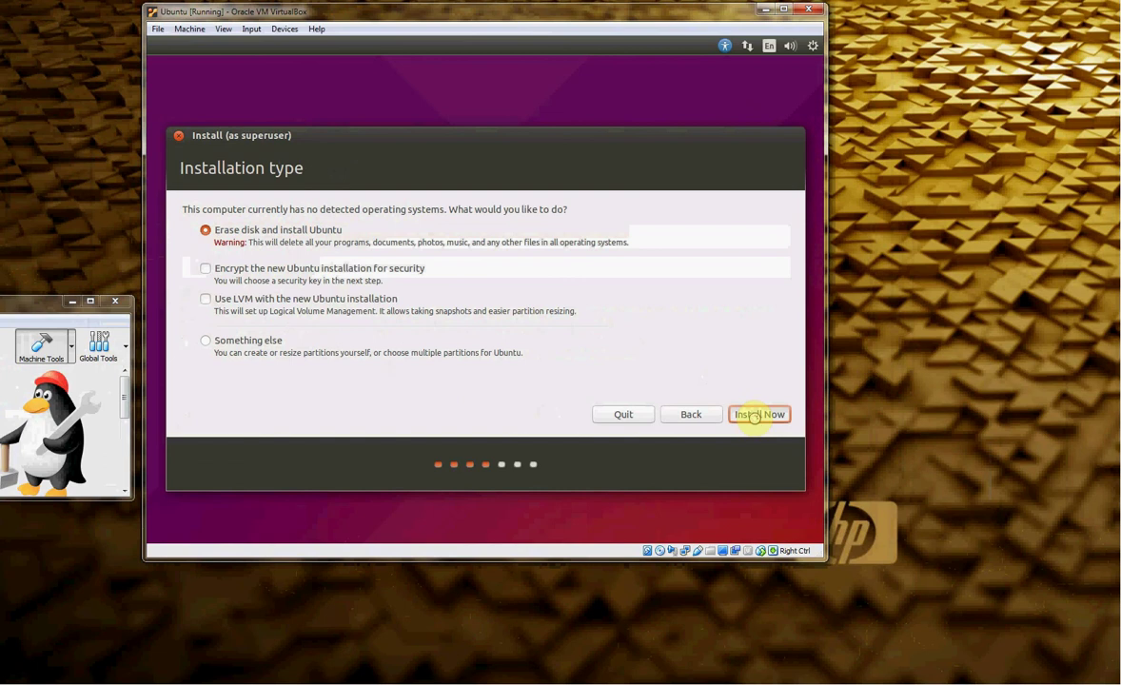
left_click(11, 312)
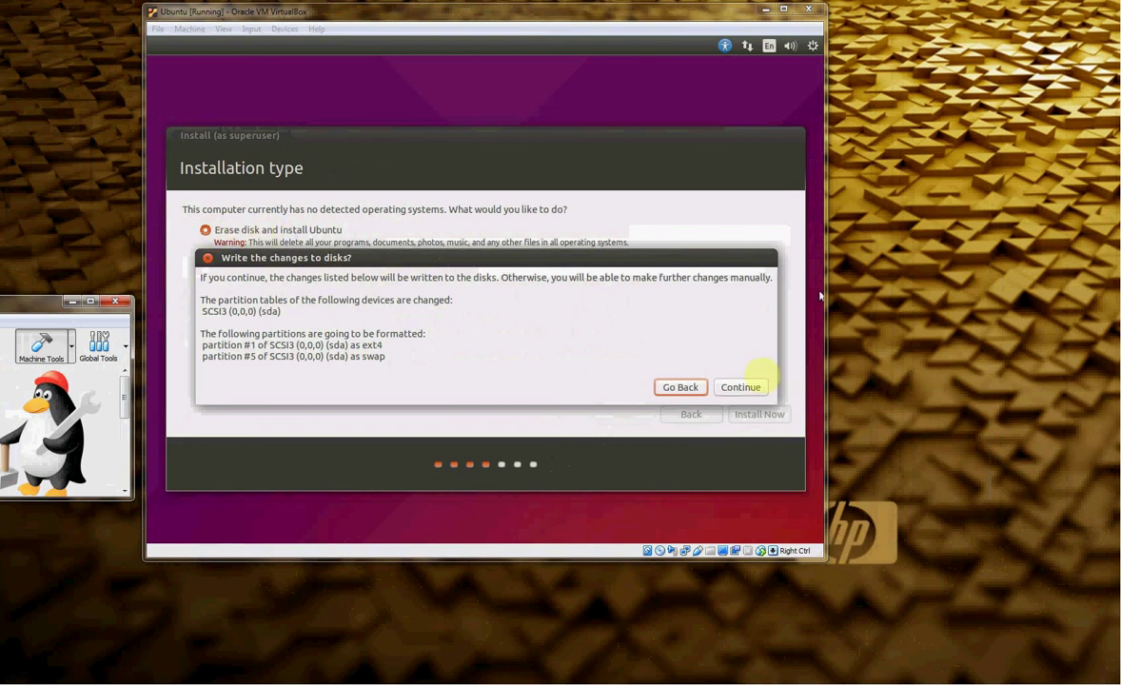
left_click(740, 387)
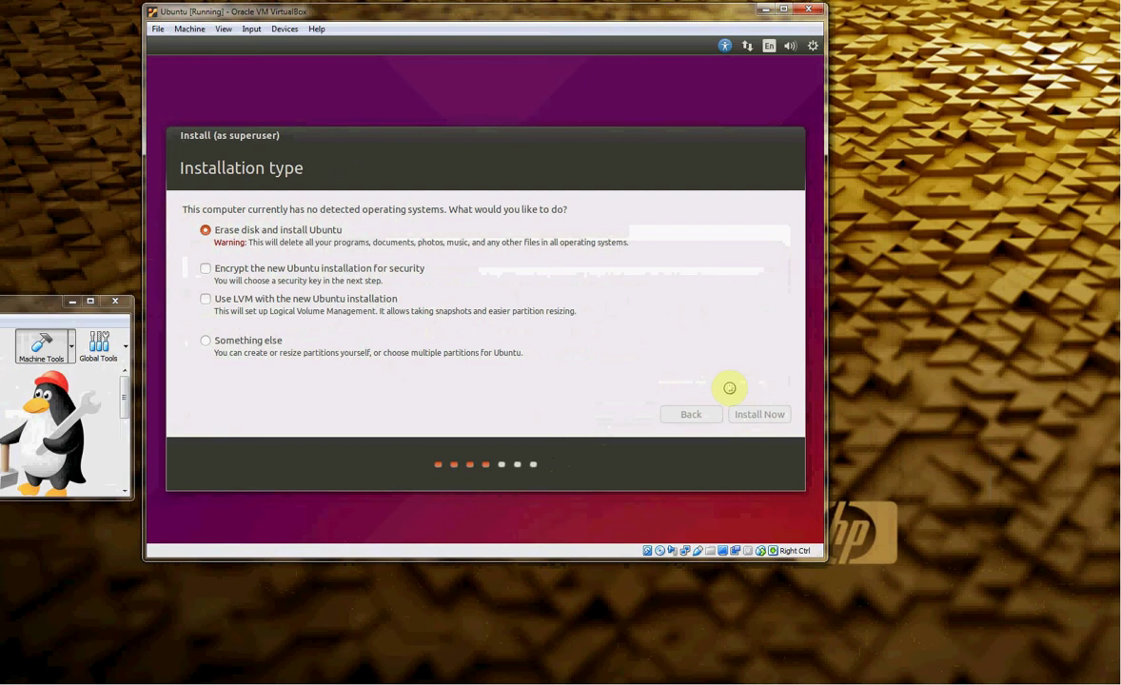
- Accept New York as the location and English (US) as the keyboard layout
left_click(46, 314)
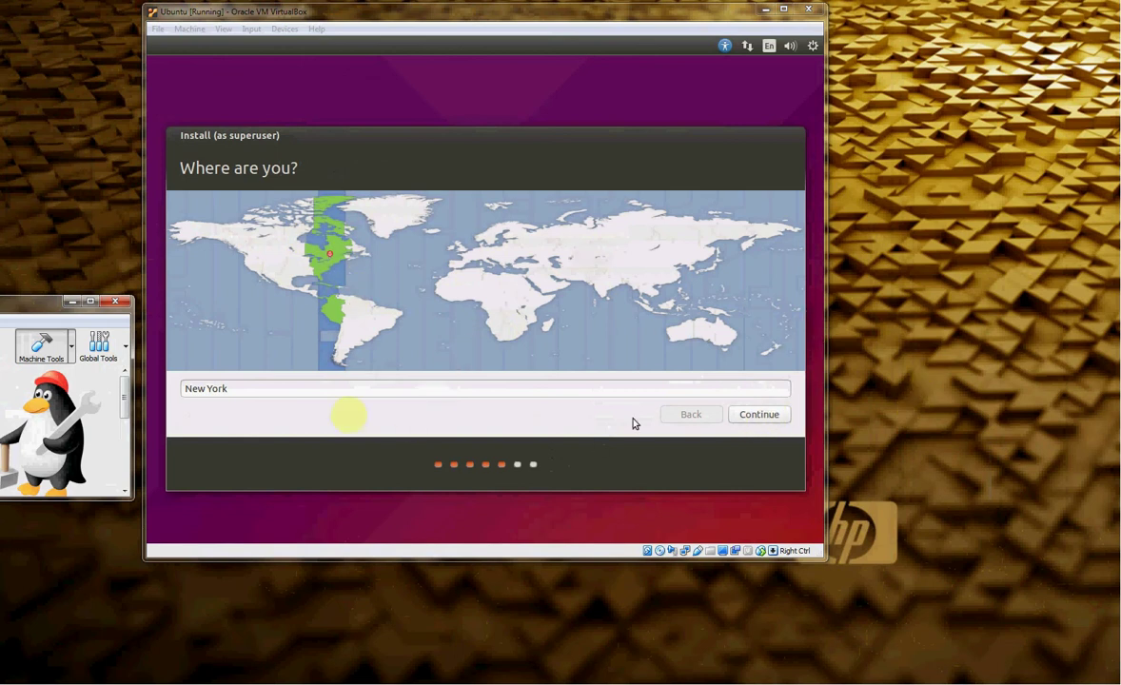
left_click(760, 417)
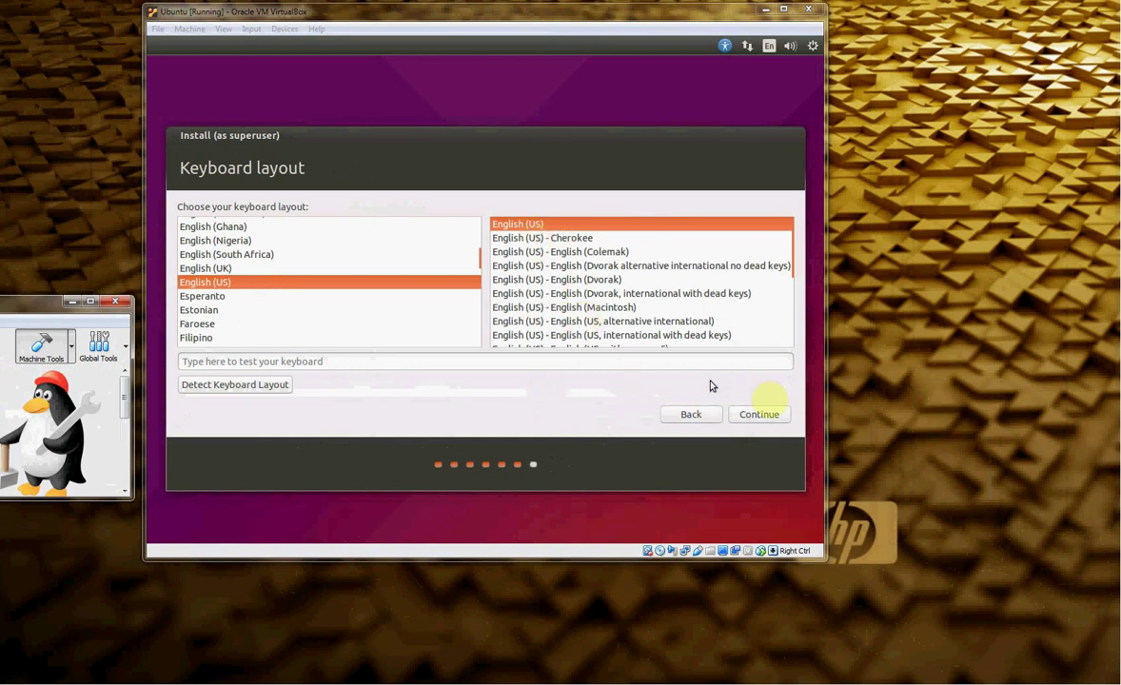
left_click(767, 415)
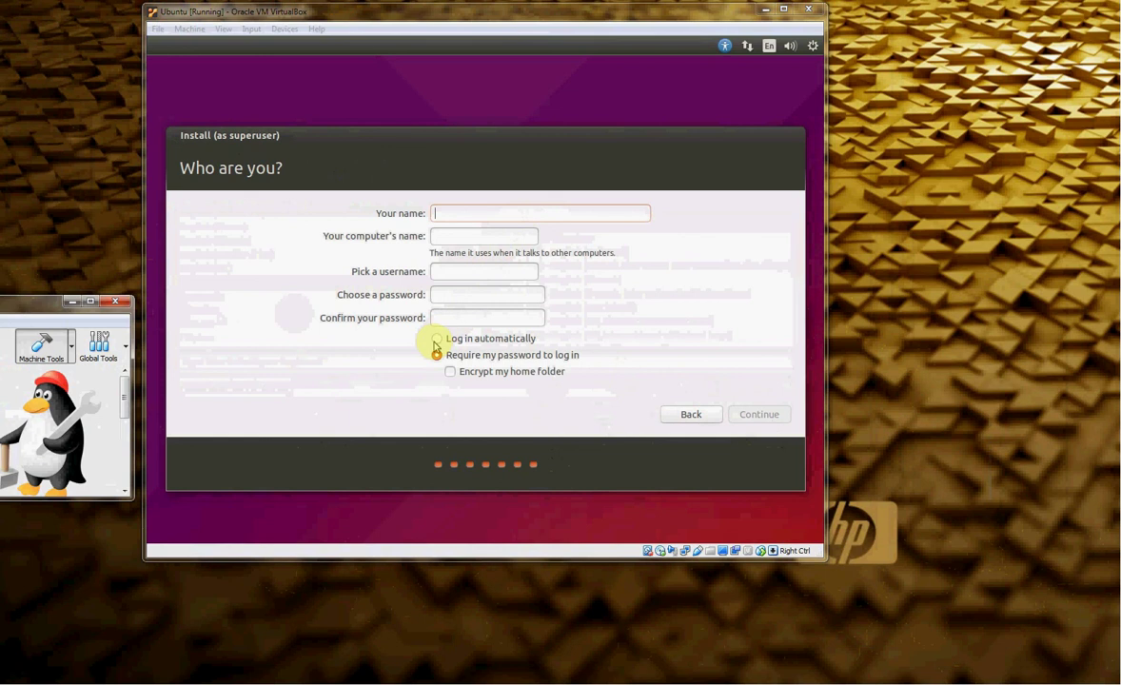
- Enter the user's name for the new Ubuntu account
left_click(478, 213)
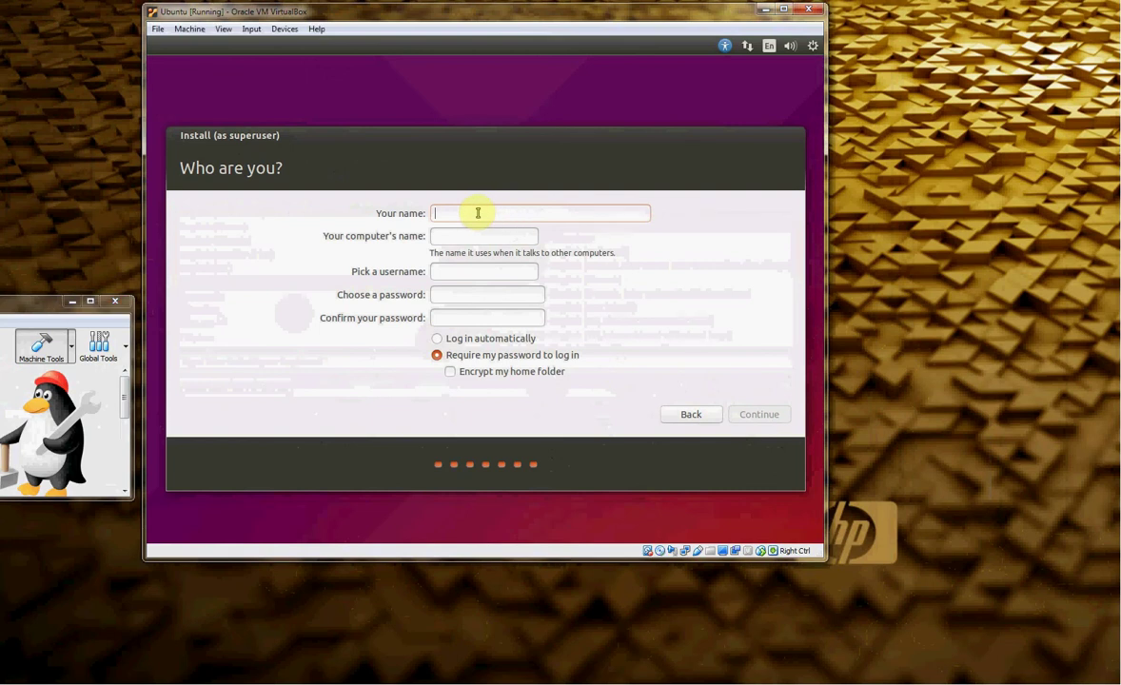
left_click(33, 314)
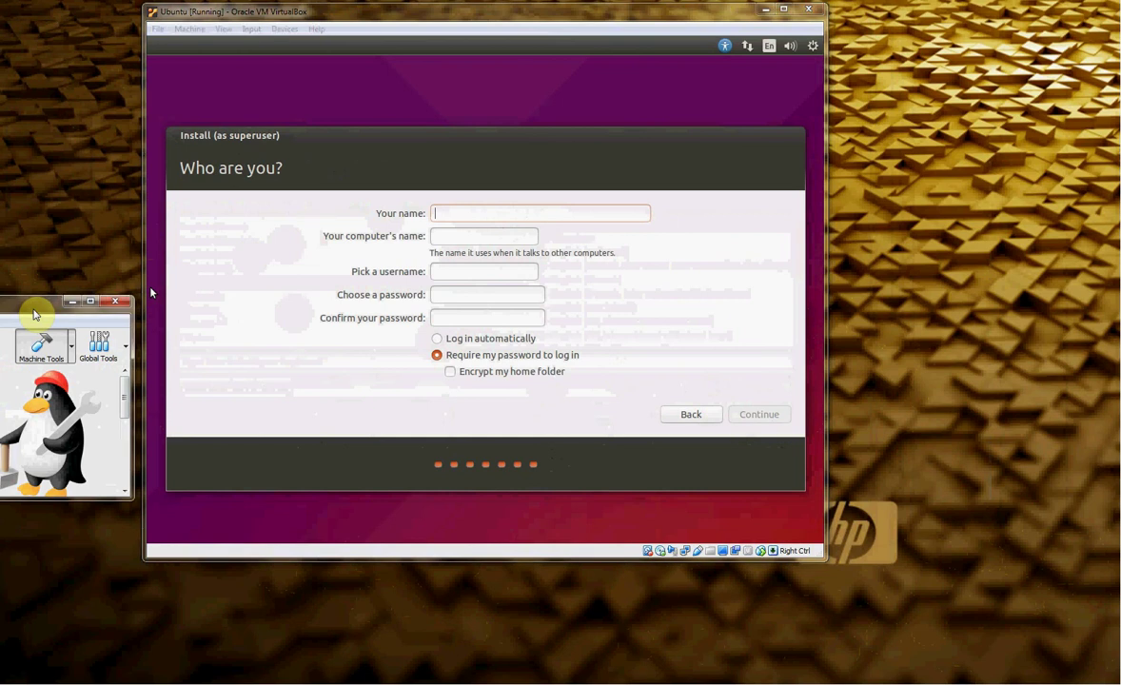
left_click(470, 213)
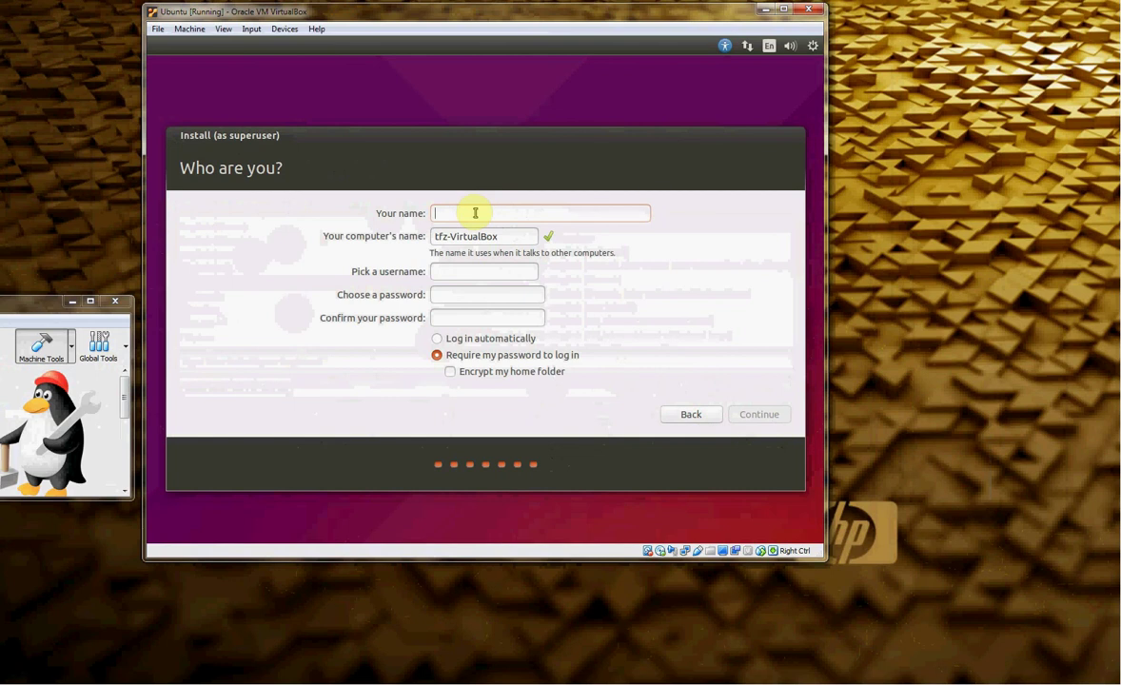
type("TFZ")
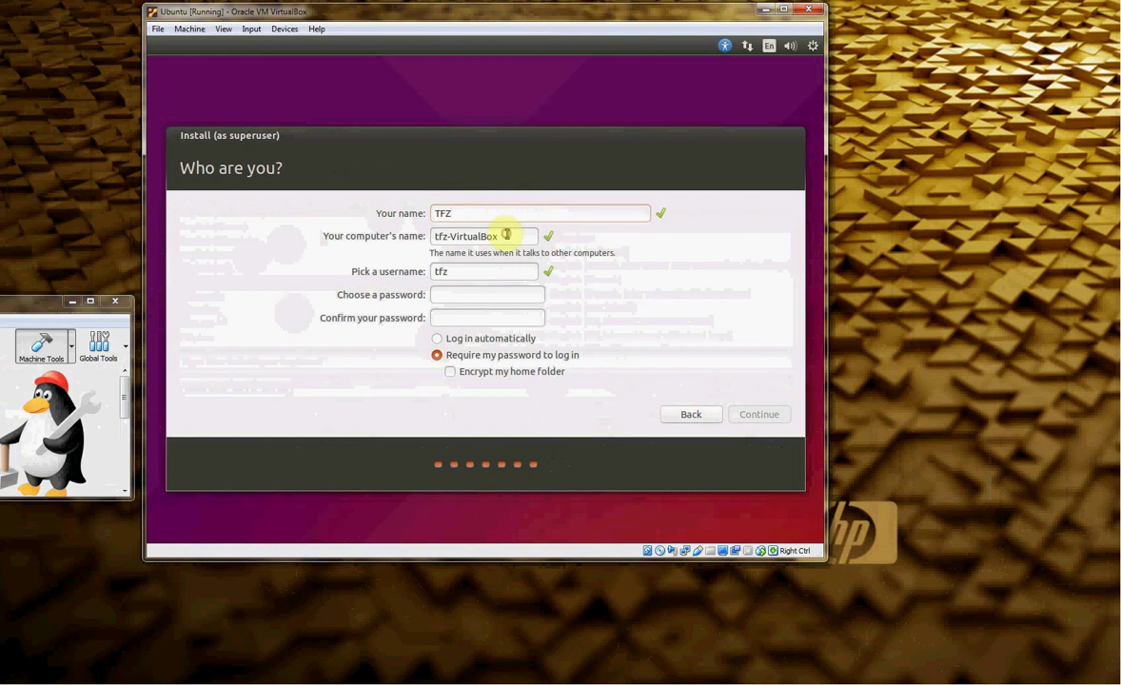
- Replace the suggested computer name with TFZ-RW
left_click_drag(505, 234, 396, 238)
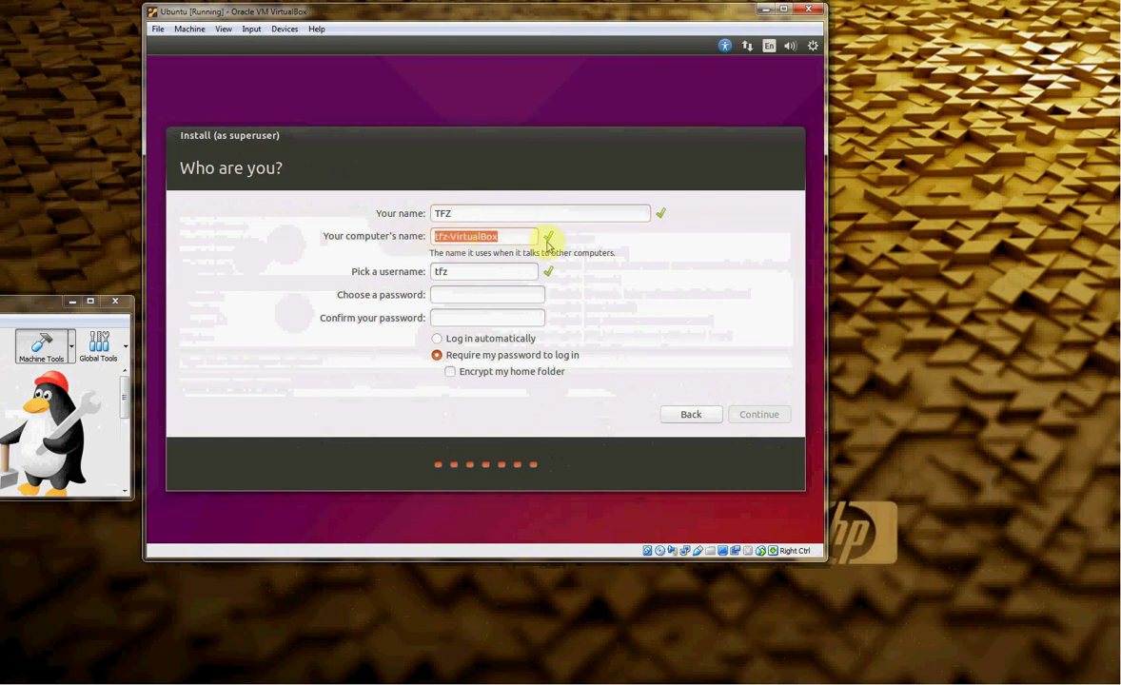
left_click(512, 235)
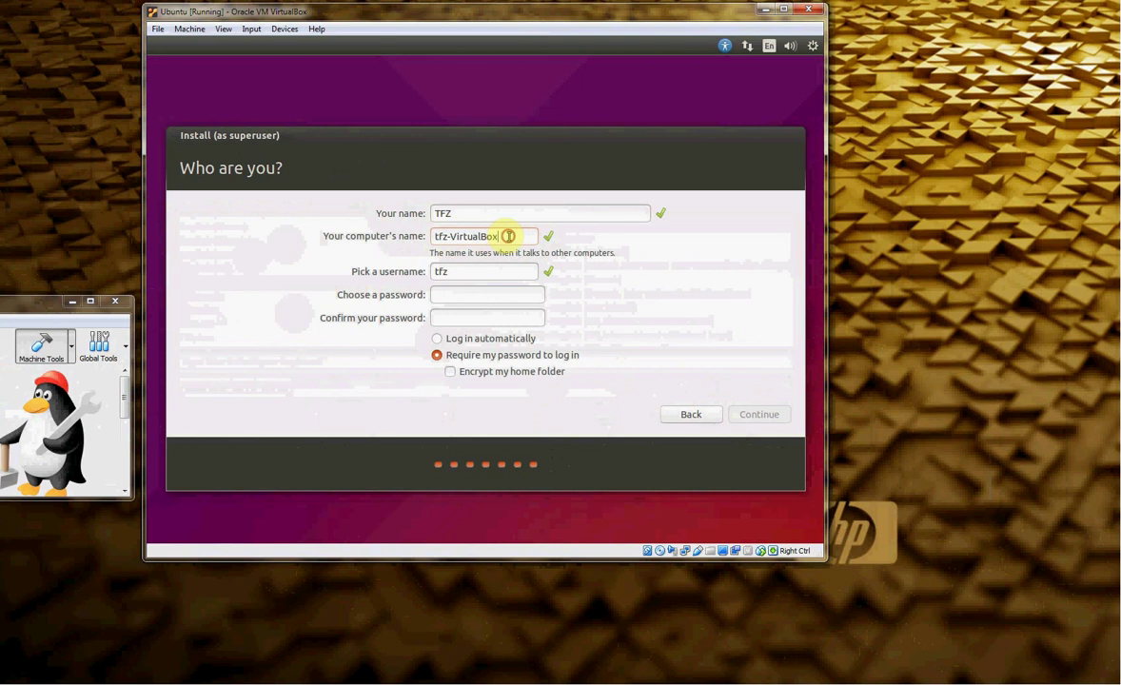
left_click_drag(507, 233, 418, 240)
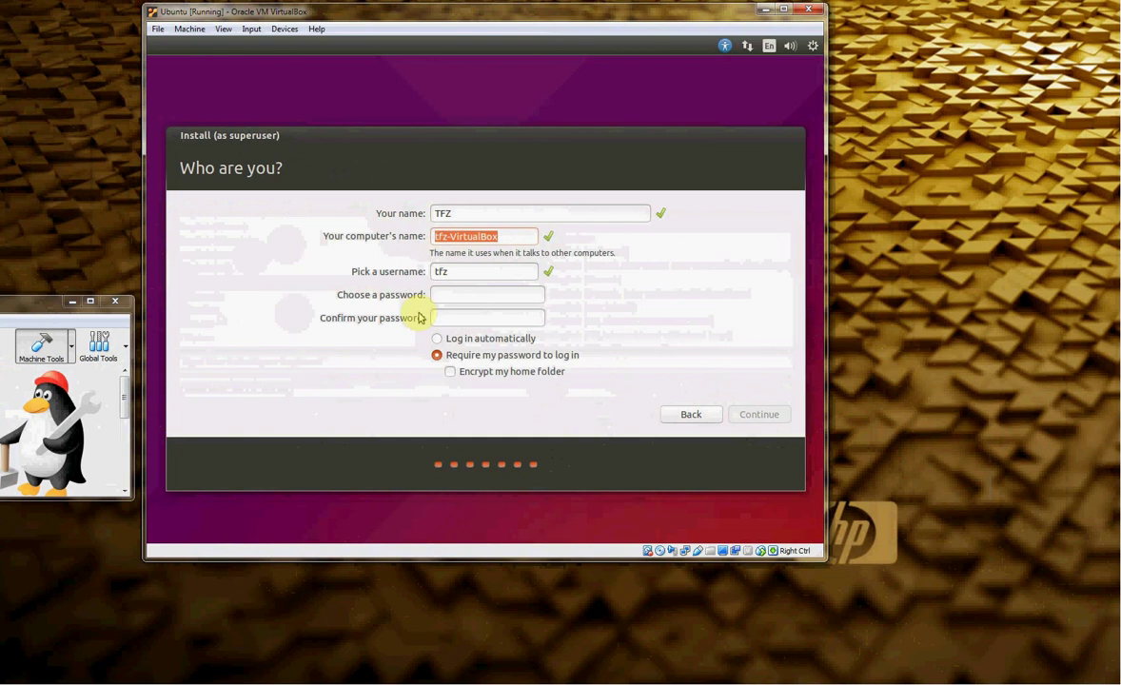
type("TFZ")
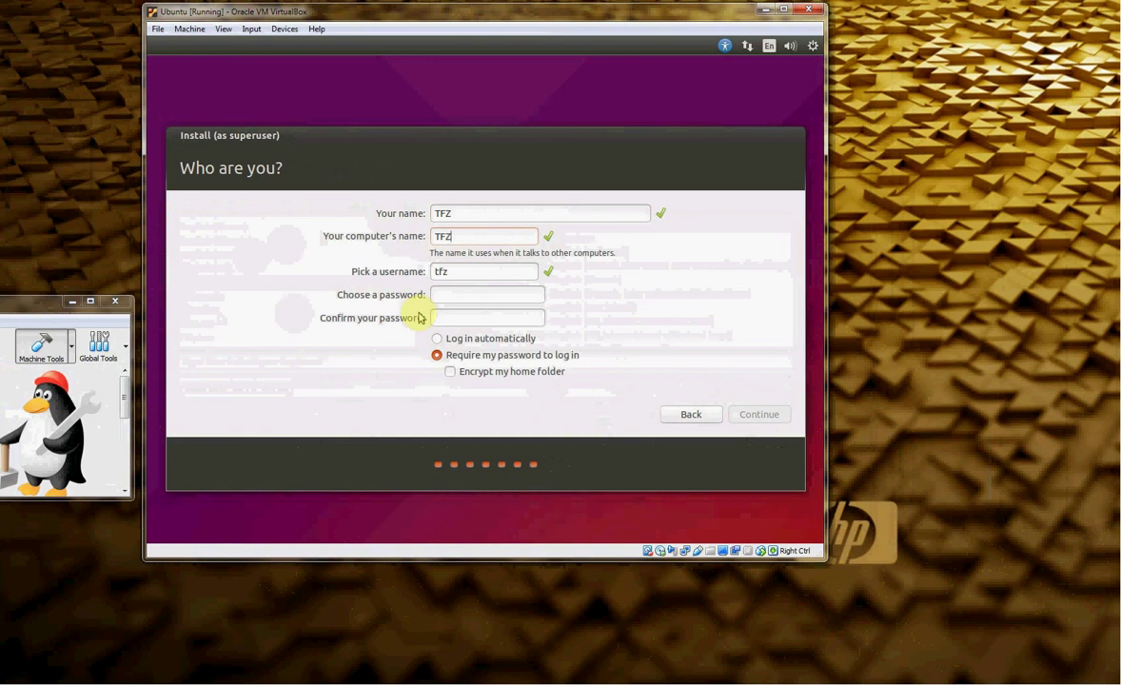
type("-")
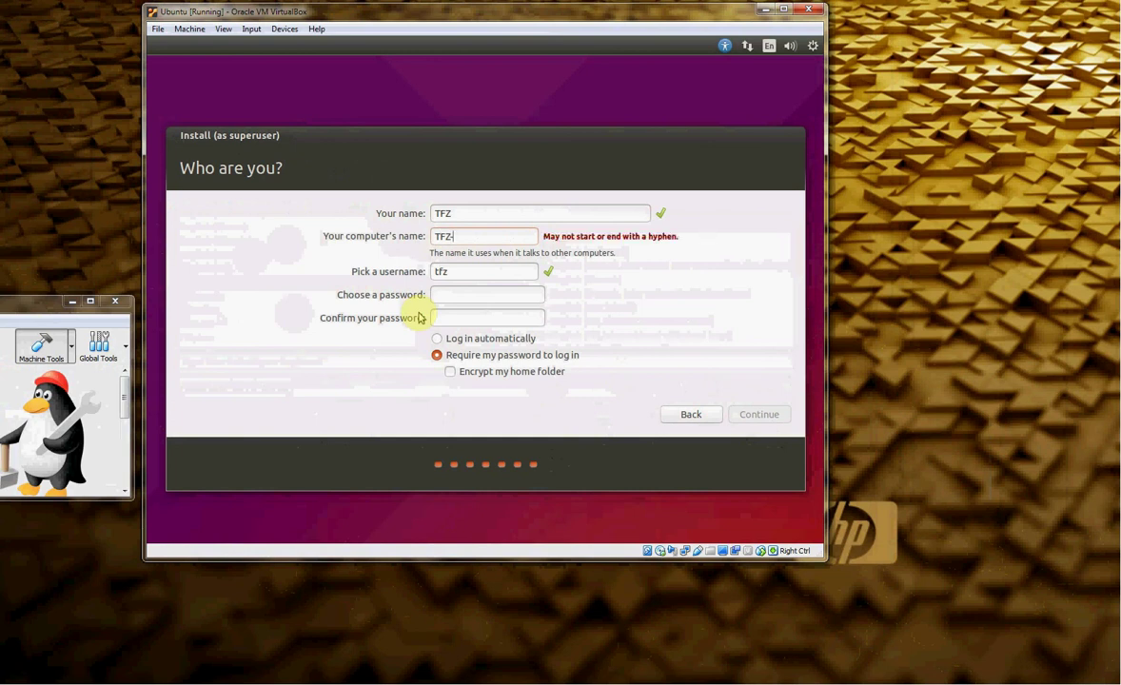
type("RW")
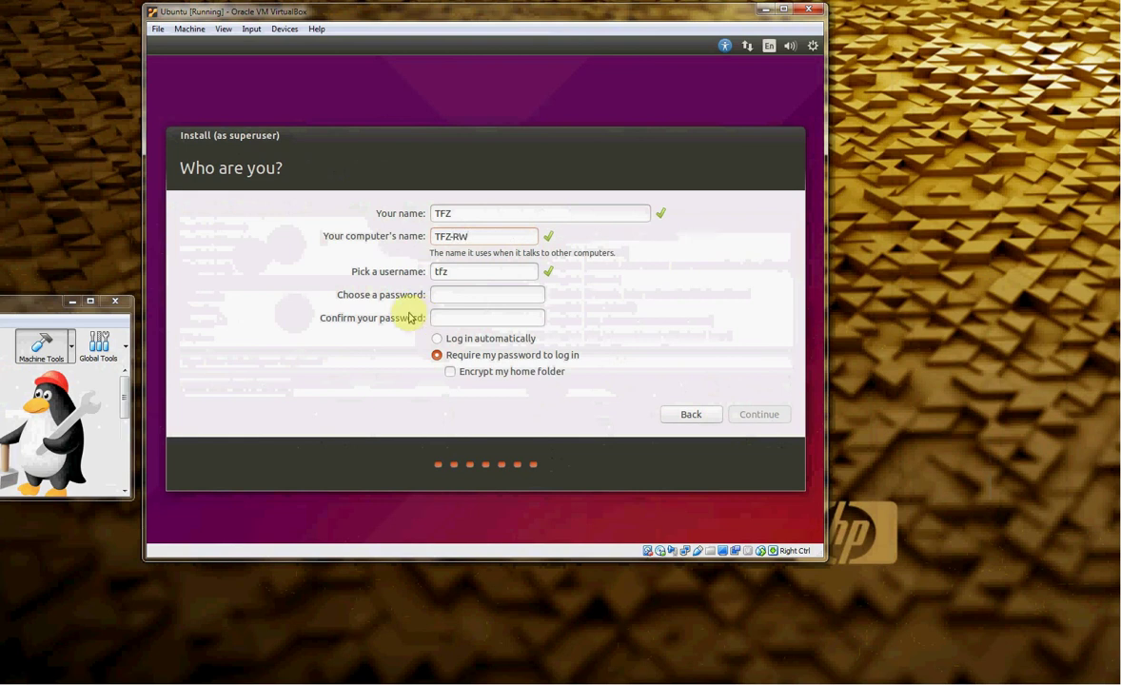
- Try to enter the account password and its confirmation
left_click(463, 297)
type("••")
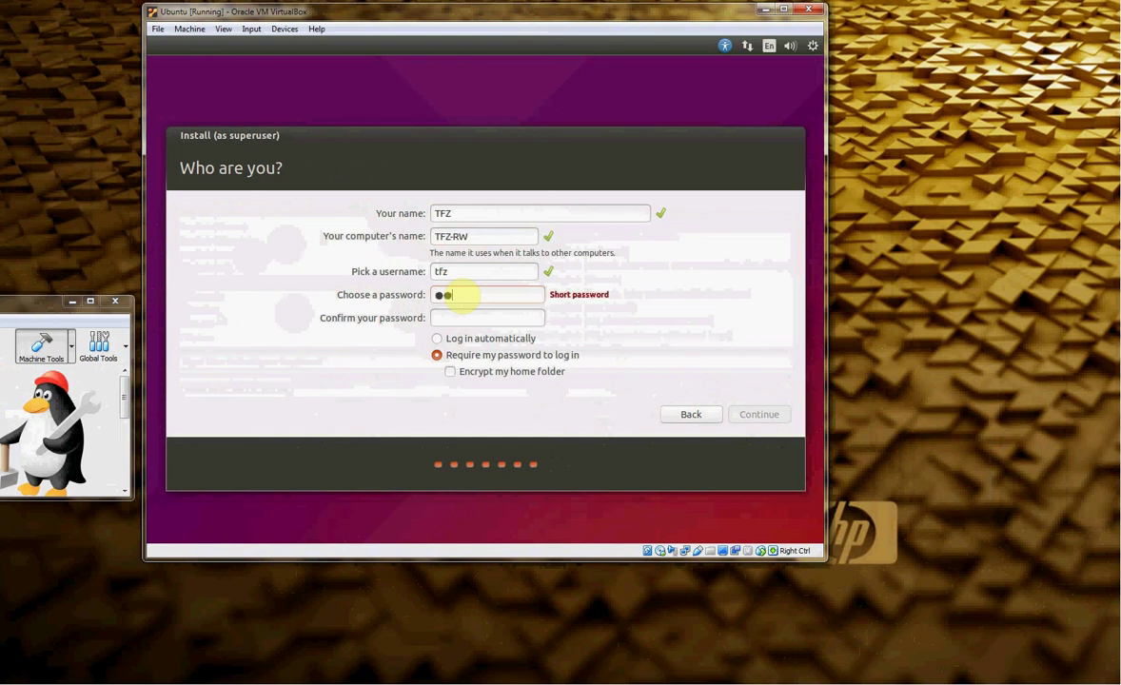
type("•")
key("BackSpace")
key("BackSpace")
key("BackSpace")
type("•••••")
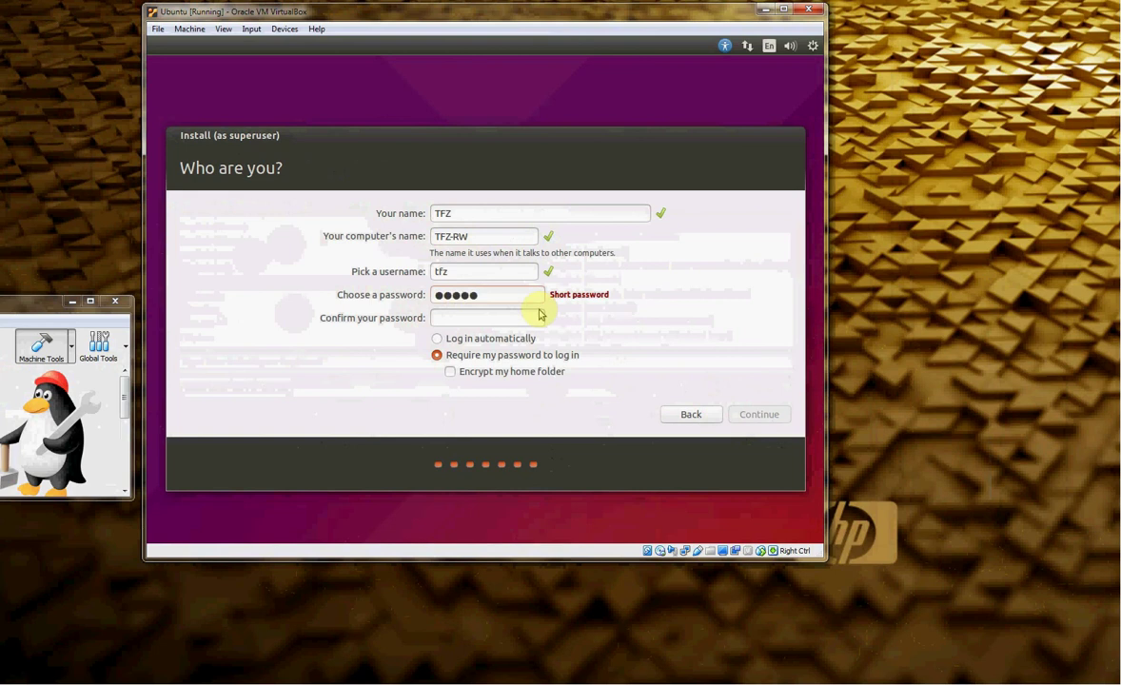
type("•••")
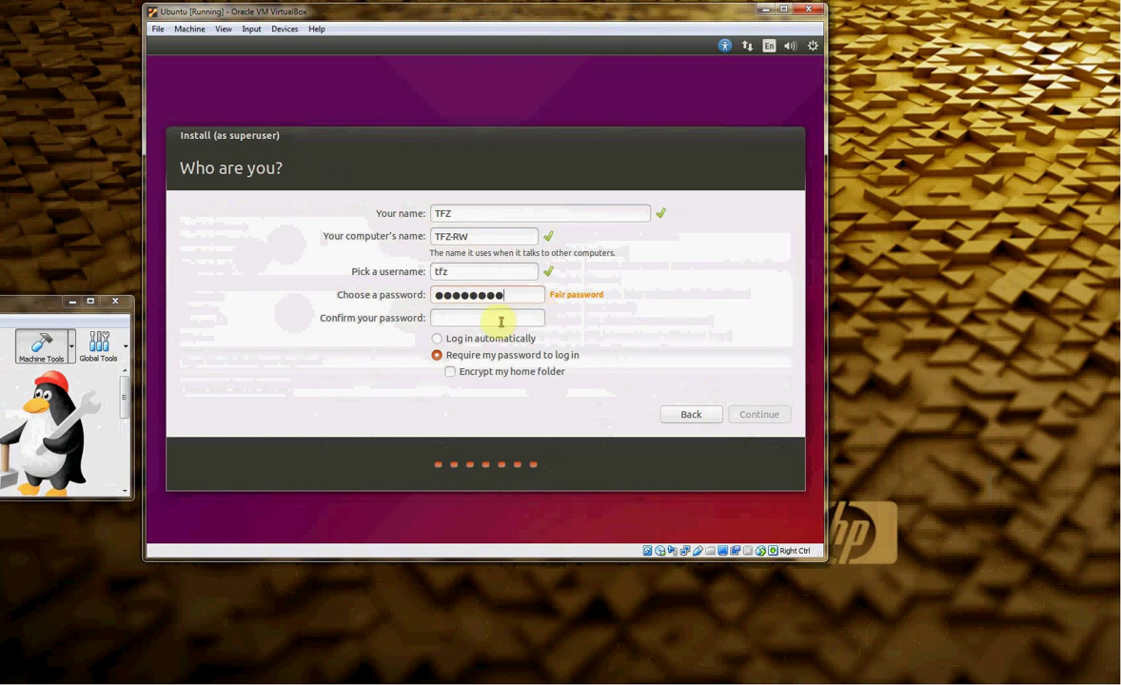
left_click(497, 321)
type("•••••••")
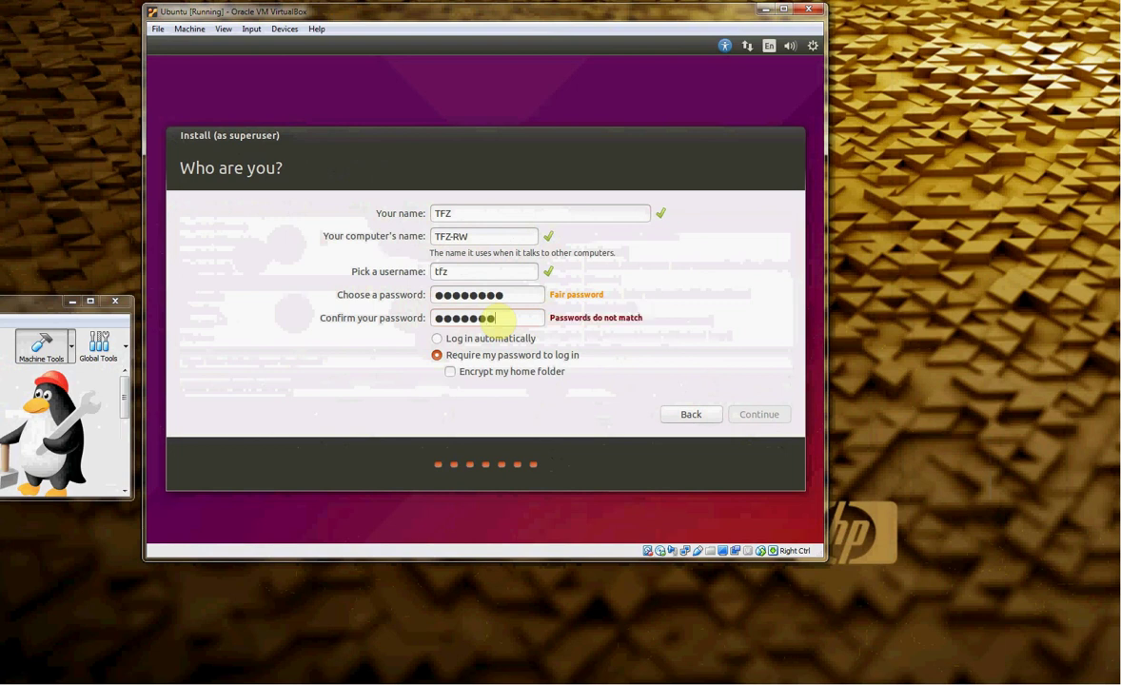
type("••")
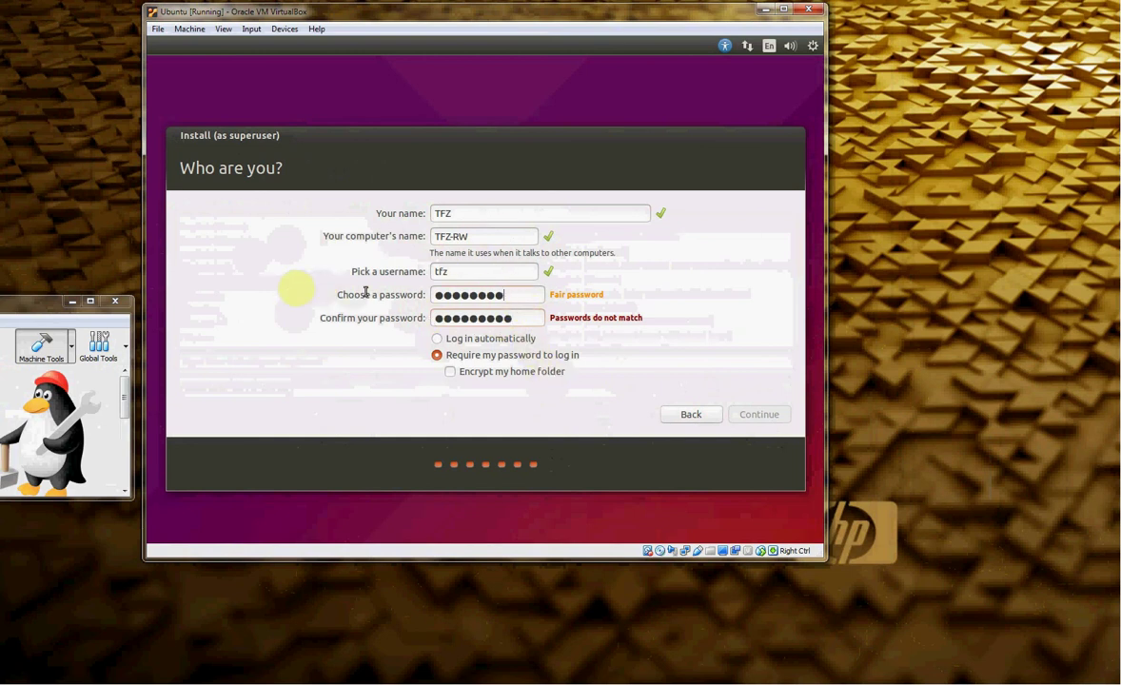
- Replace both entries with a matching account password and password confirmation
key("ctrl+a")
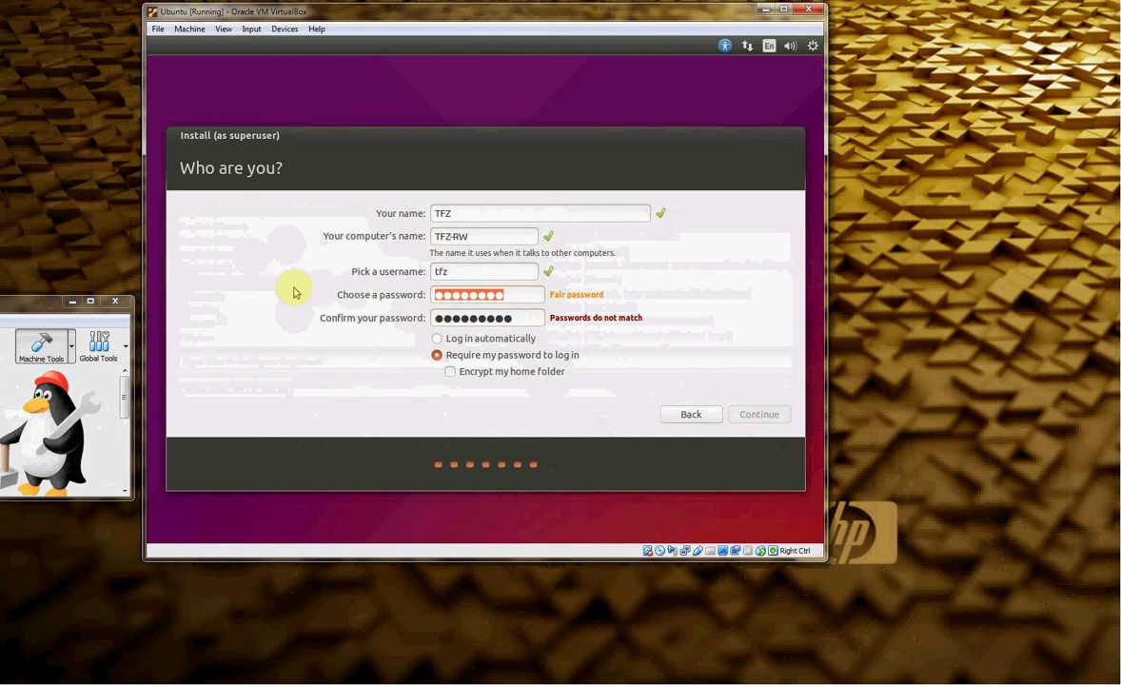
type("●●●●●")
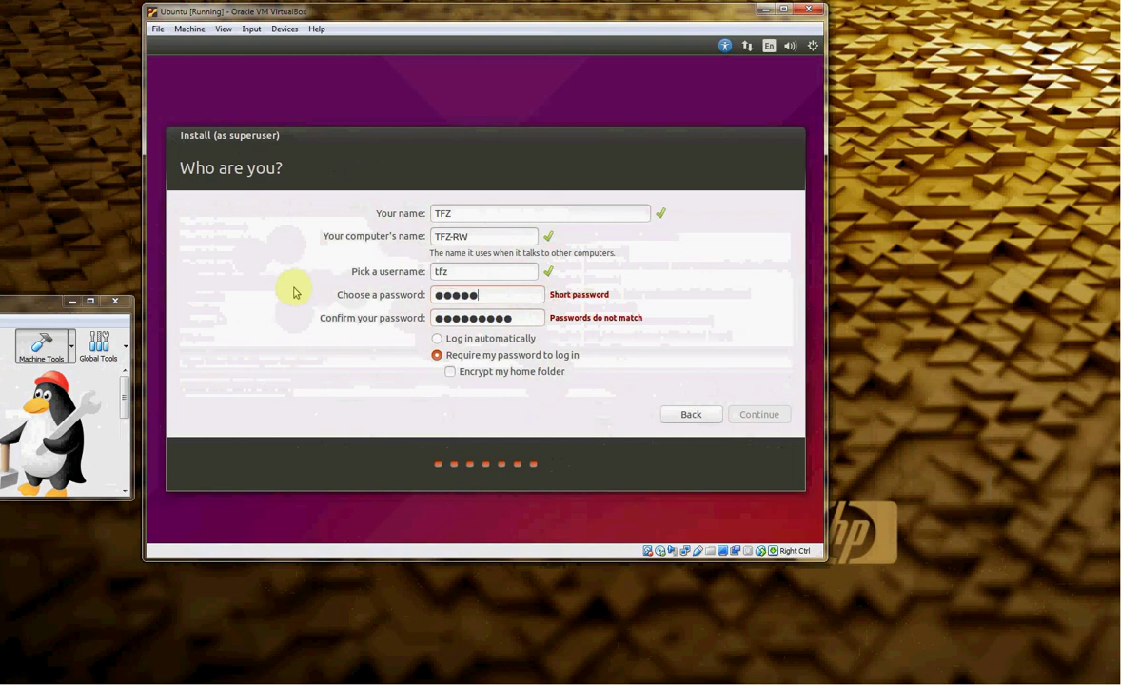
type("●●●")
key("Tab")
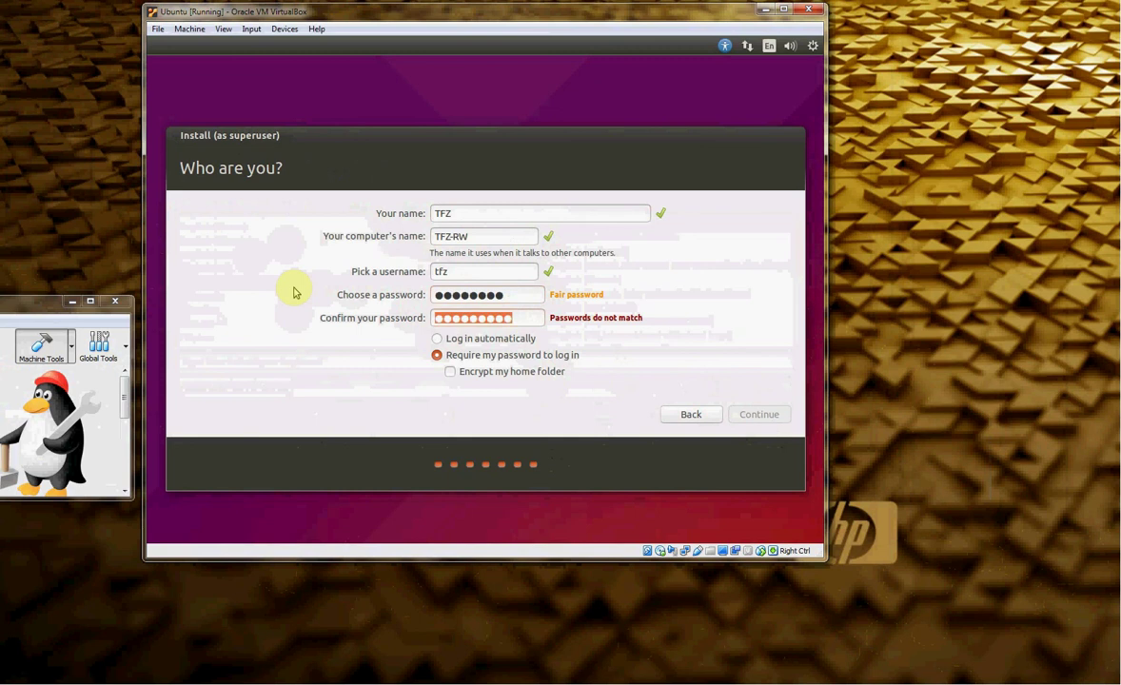
type("●●●●●")
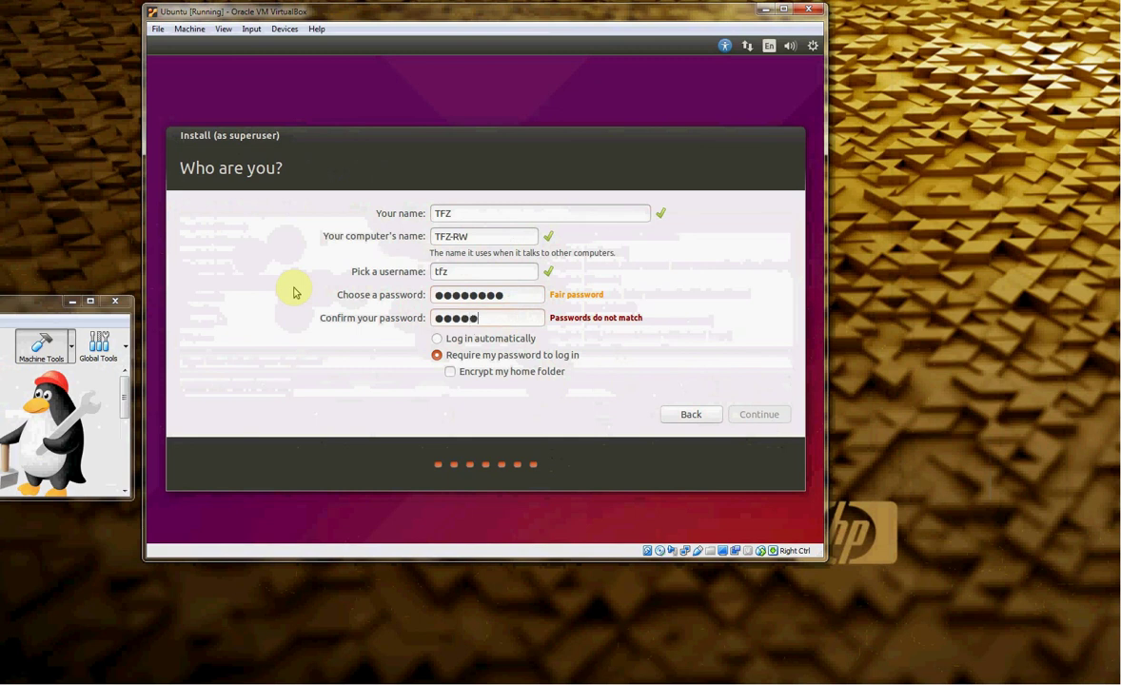
type("●●●")
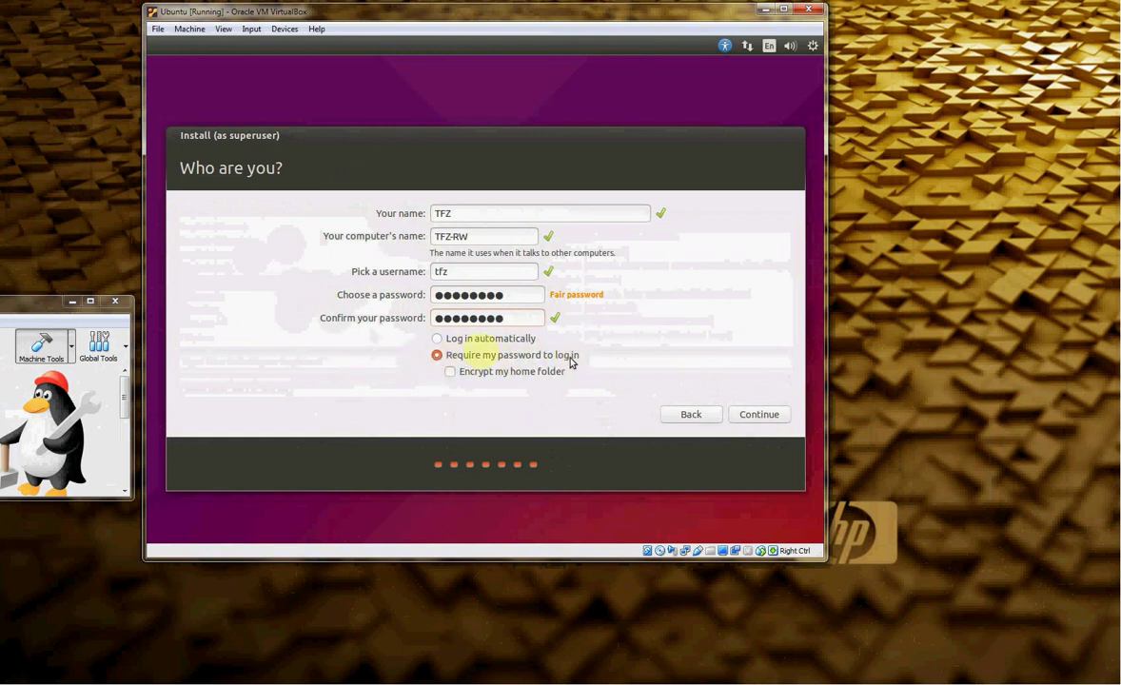
- Set the account to log in automatically and continue with the installation
left_click(451, 344)
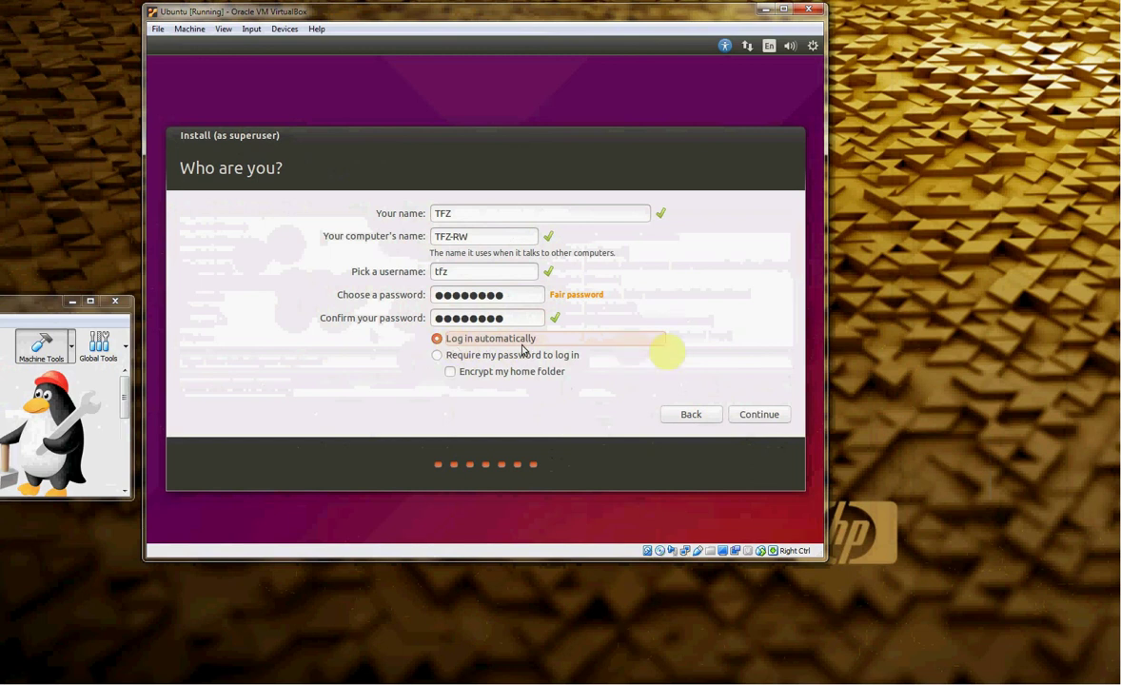
left_click(759, 419)
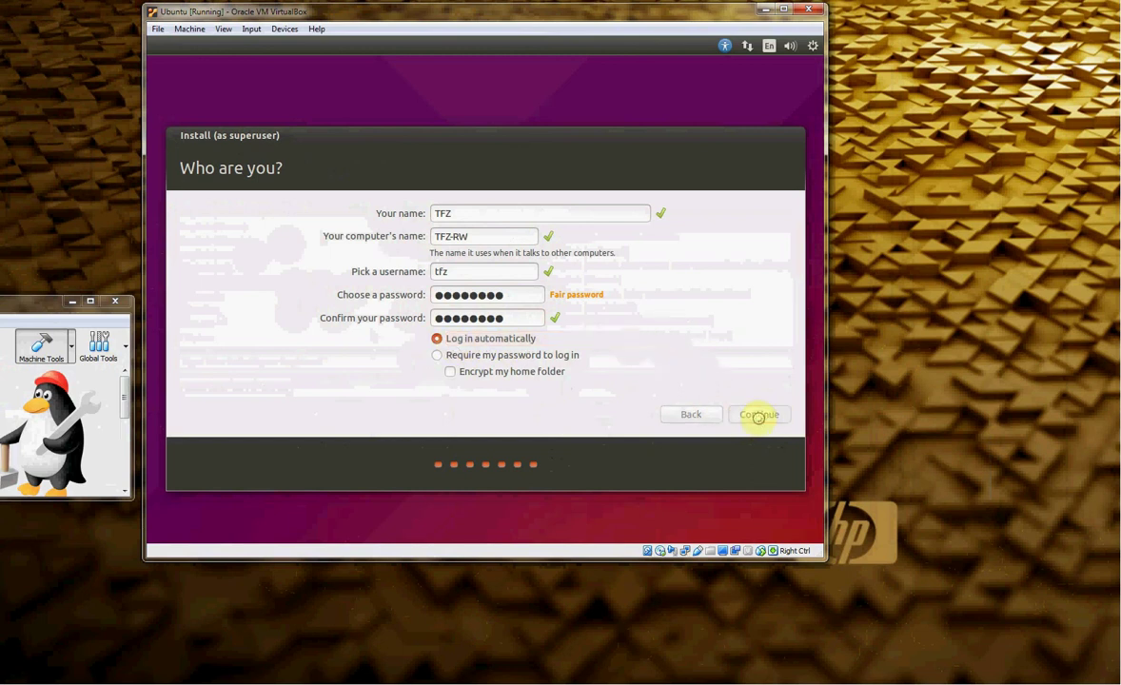
left_click(28, 307)
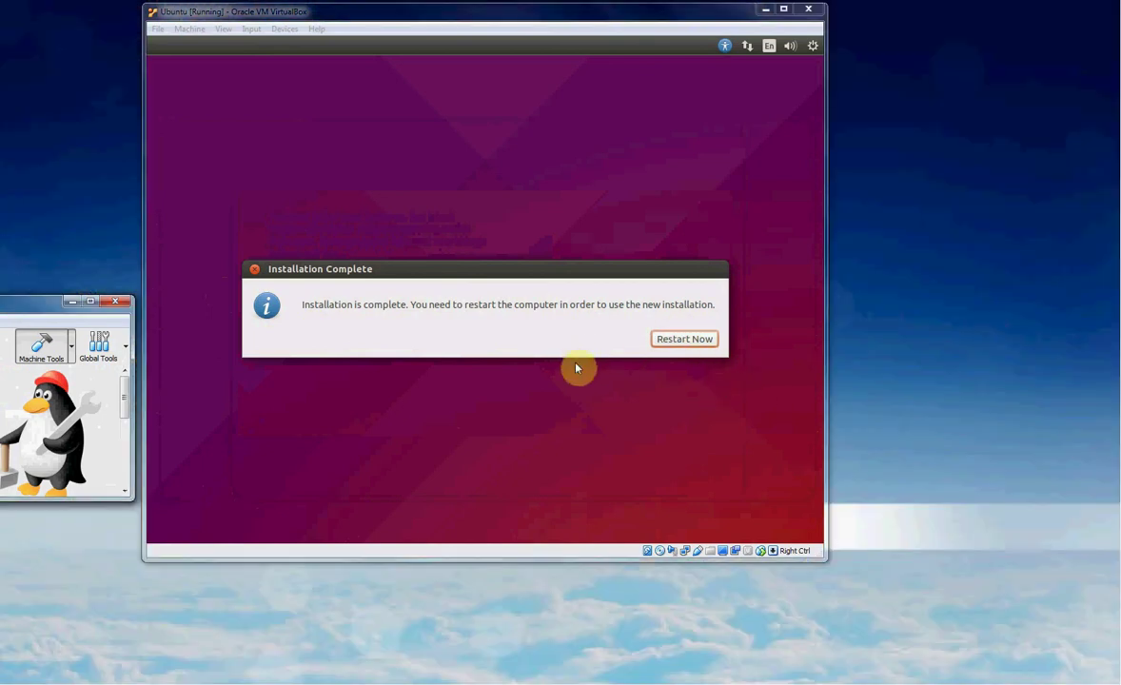
- Restart the virtual computer to boot into the newly installed Ubuntu desktop
left_click(682, 339)
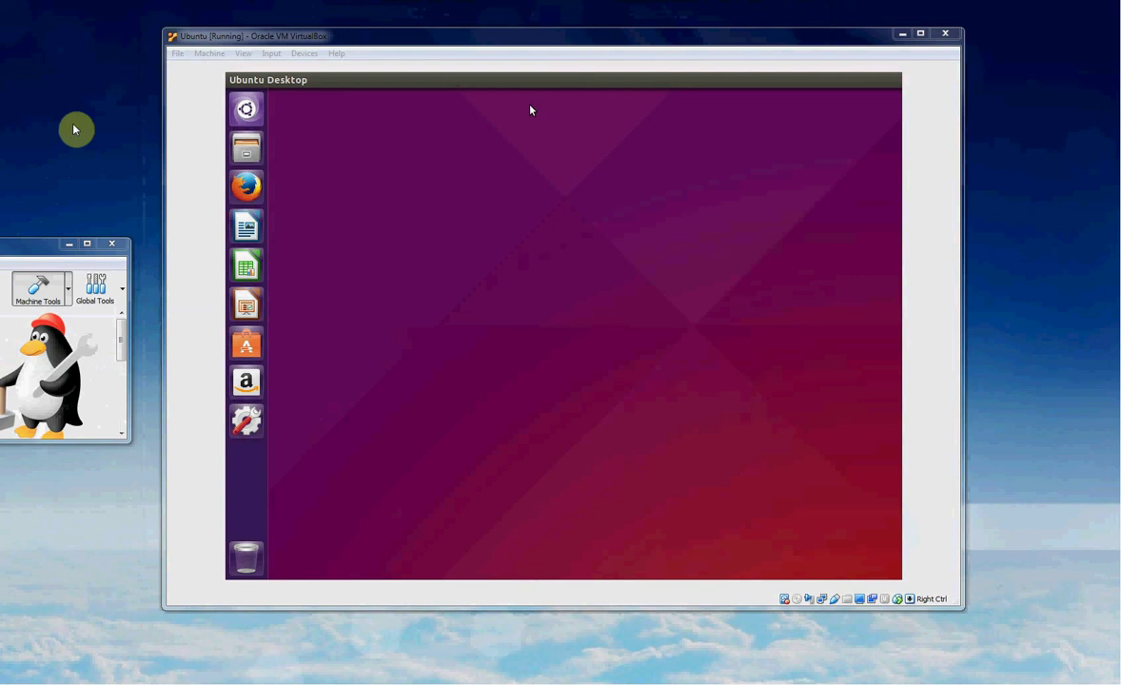
key("super")
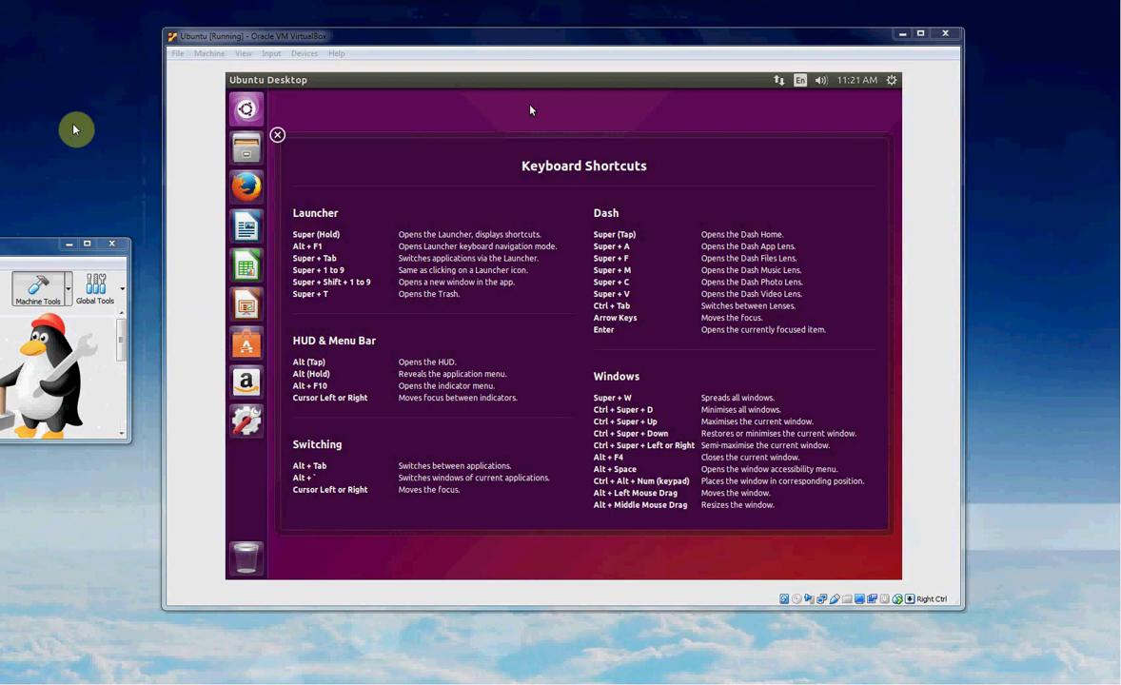
- Try to dismiss the Keyboard Shortcuts overlay, and widen the running Ubuntu machine's window
left_click(276, 136)
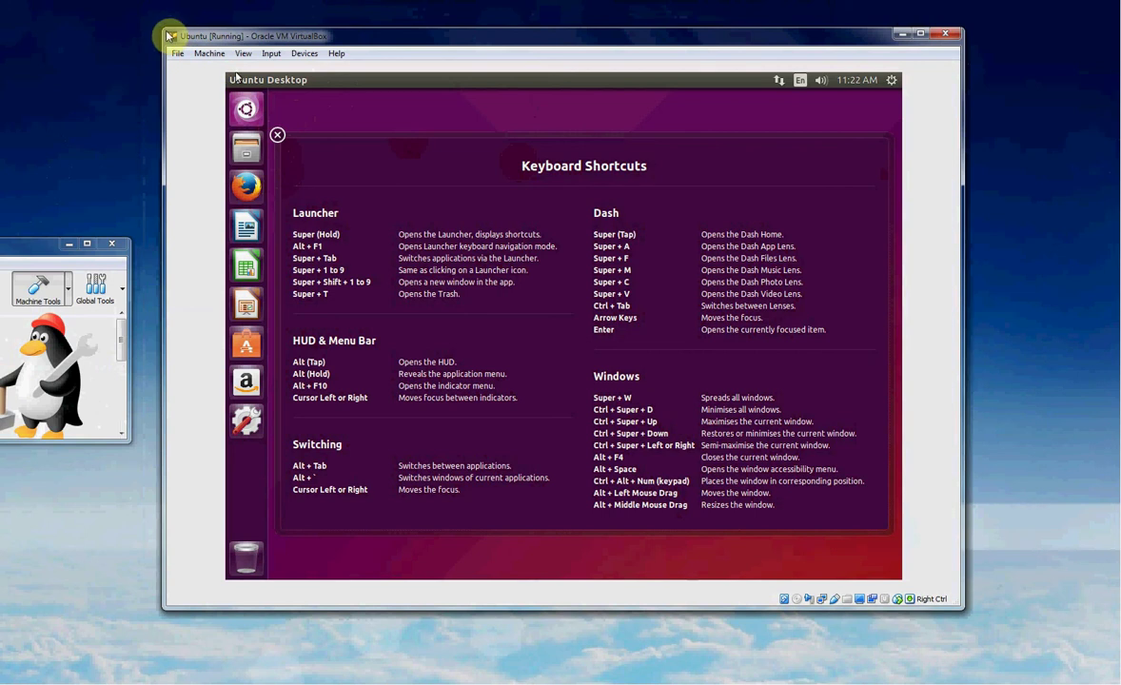
left_click_drag(158, 31, 38, 52)
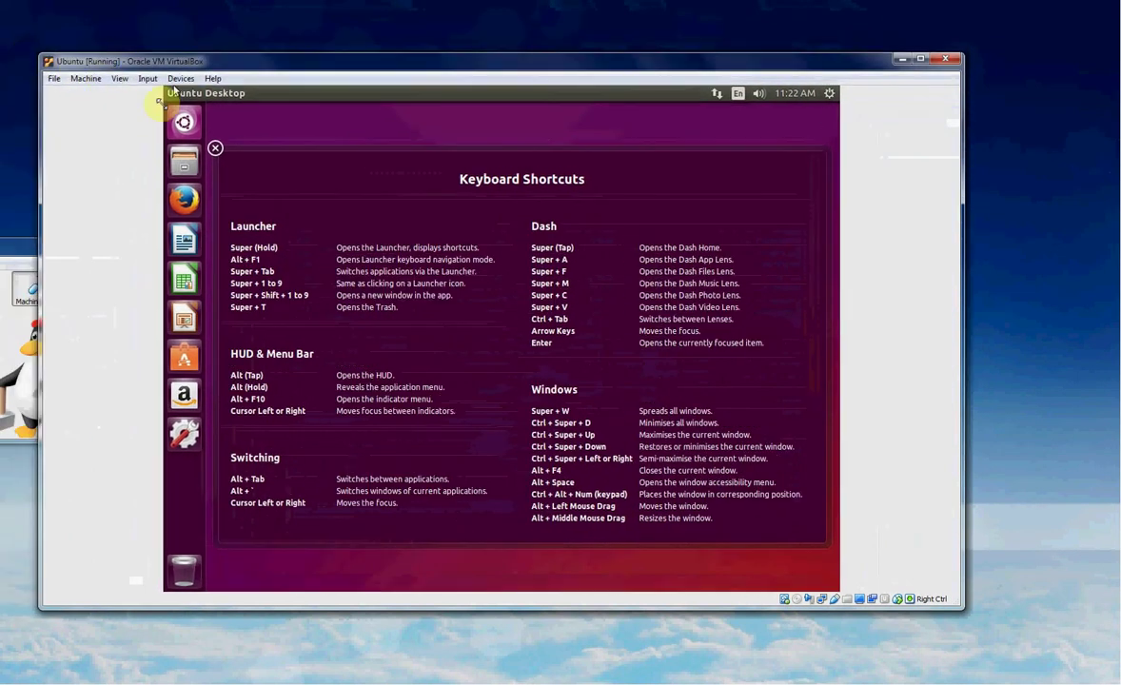
- Enlarge the running machine's window, then insert the Guest Additions CD image and allow its VBox_GAs_5.2.38 software to run
left_click_drag(157, 102, 68, 16)
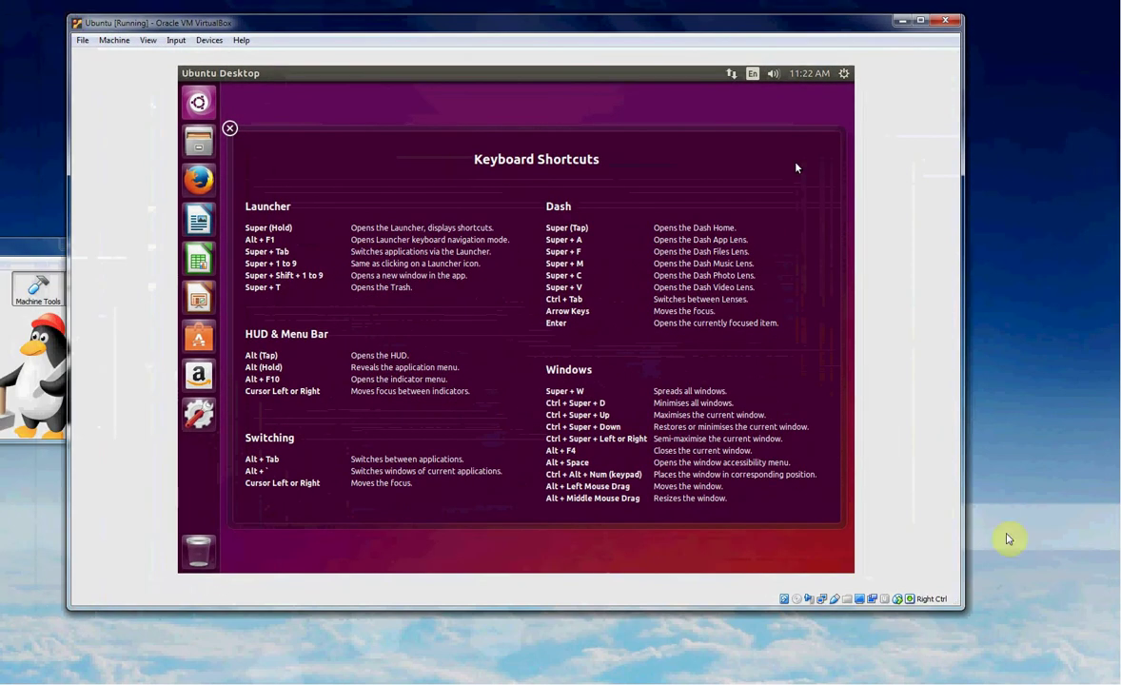
left_click_drag(956, 603, 1087, 663)
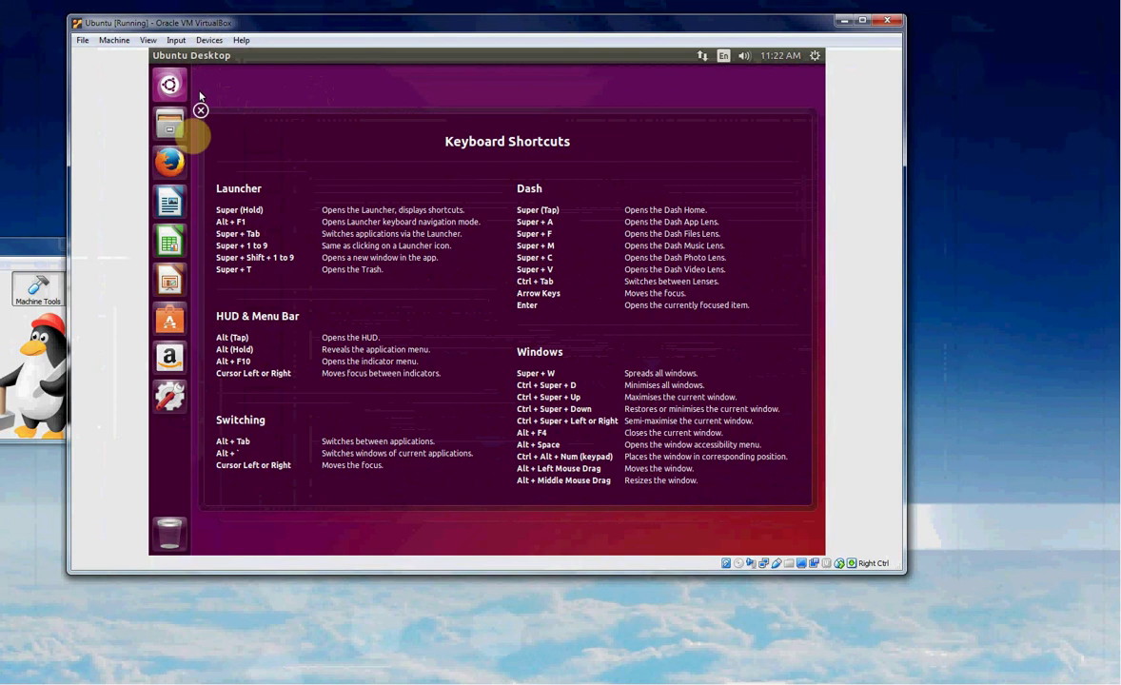
left_click(210, 40)
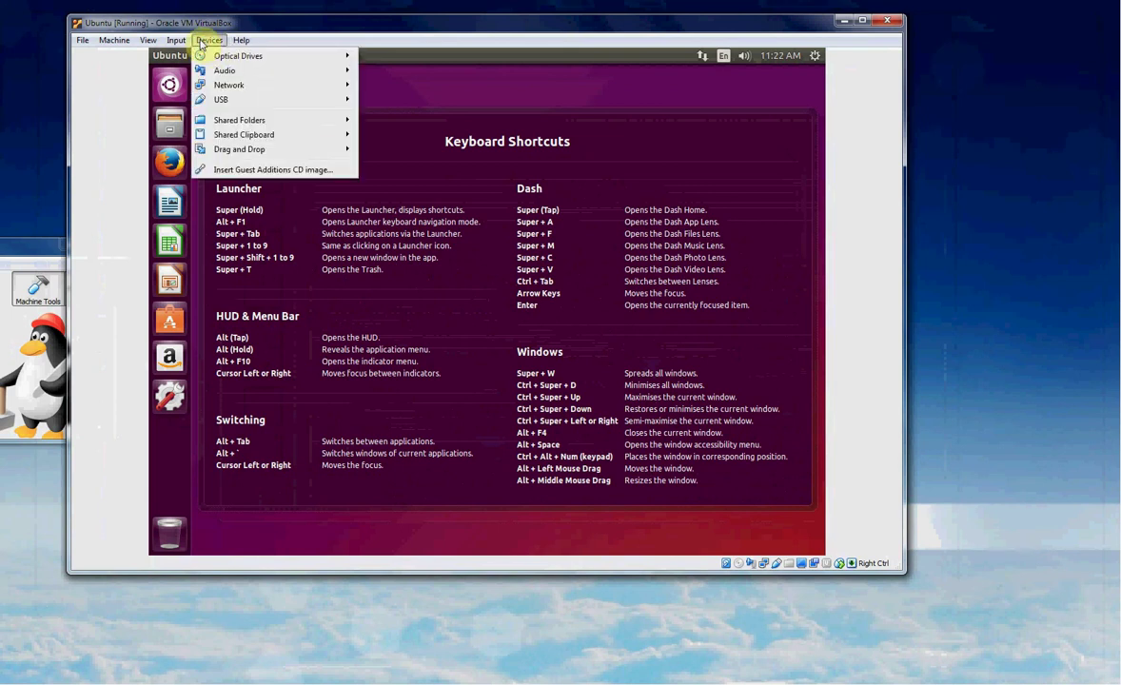
left_click(215, 172)
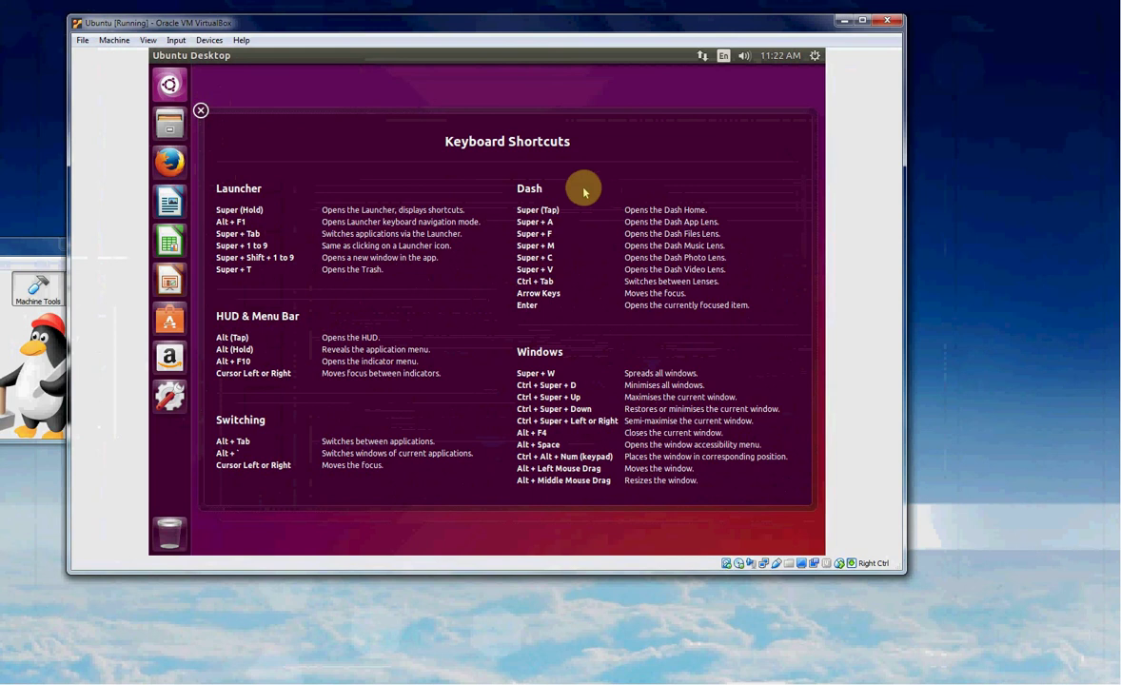
left_click(31, 48)
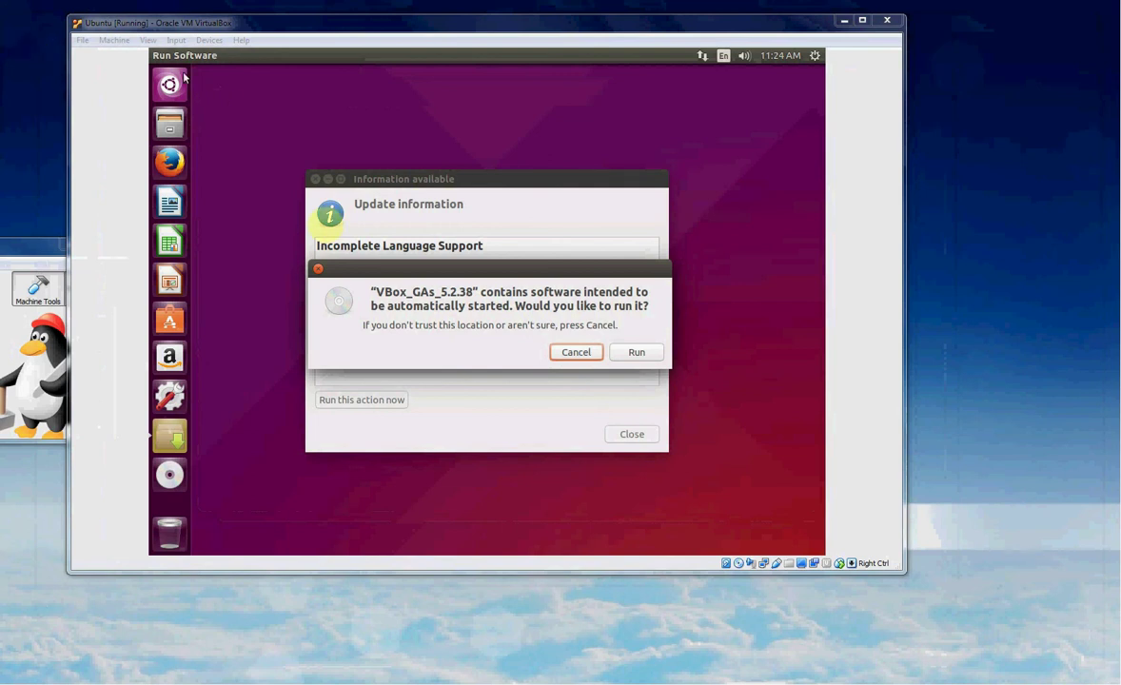
left_click(635, 355)
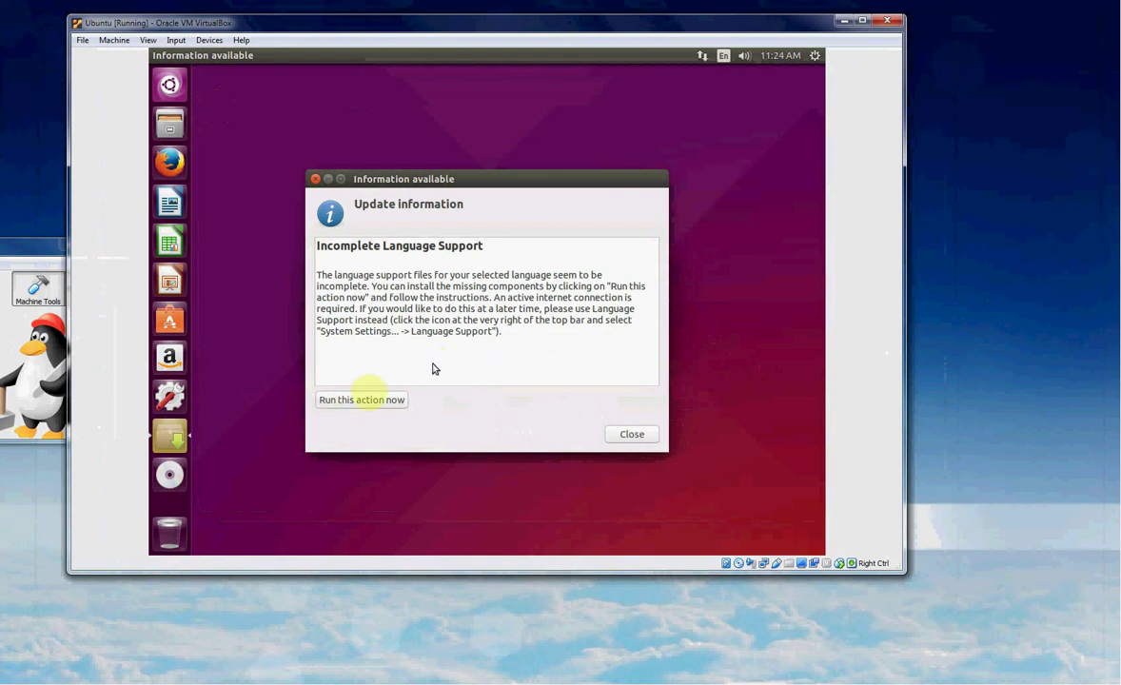
- Start the missing language support action and authenticate the super-user request with the account password
left_click(372, 402)
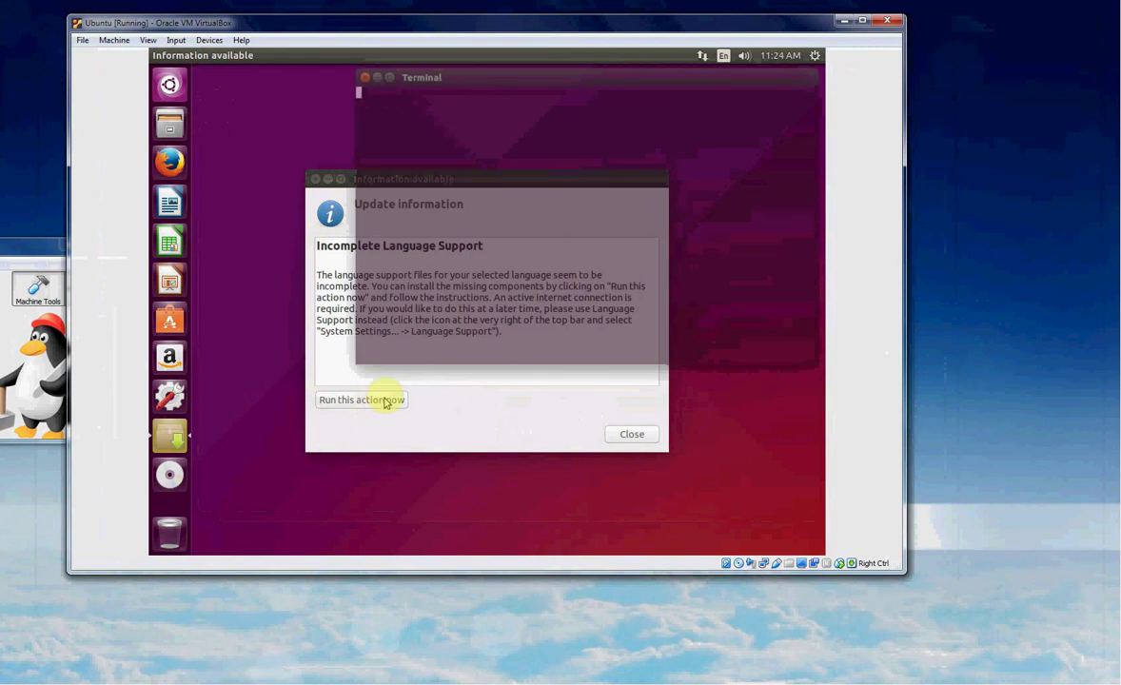
left_click(1016, 249)
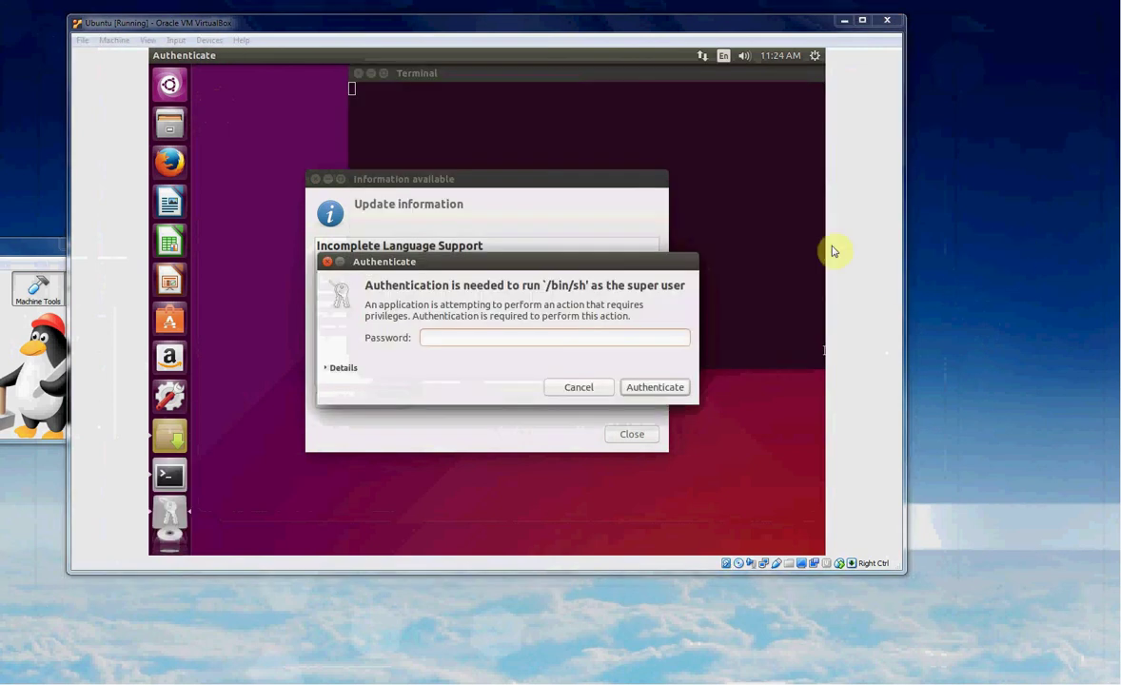
left_click(566, 339)
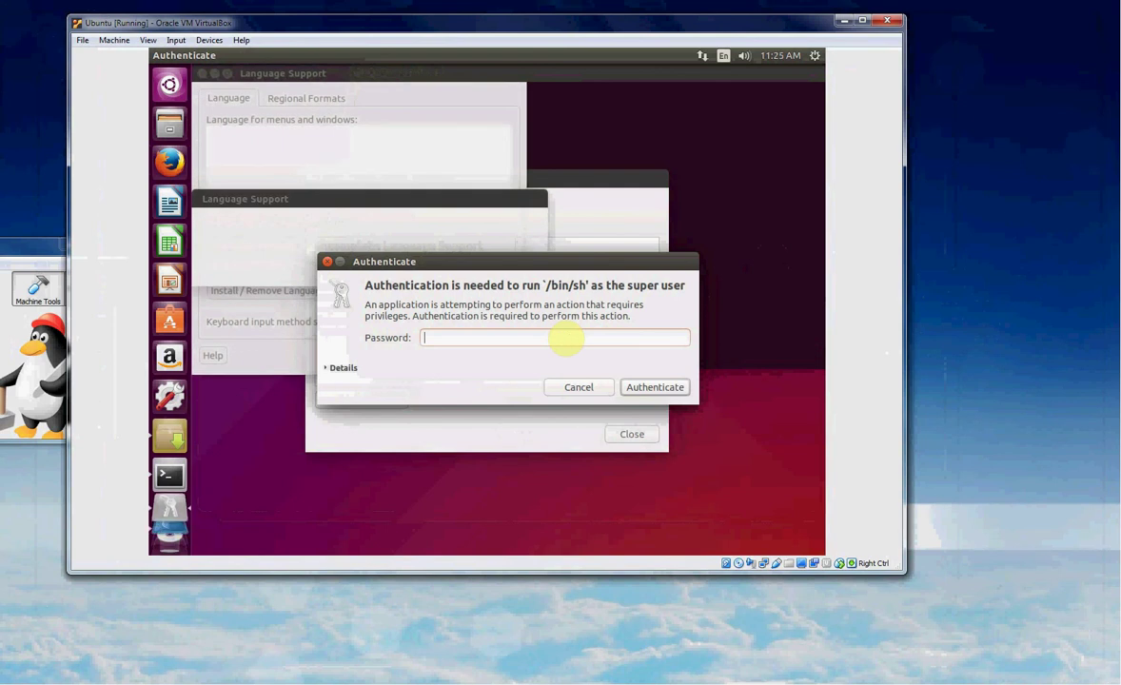
type("a")
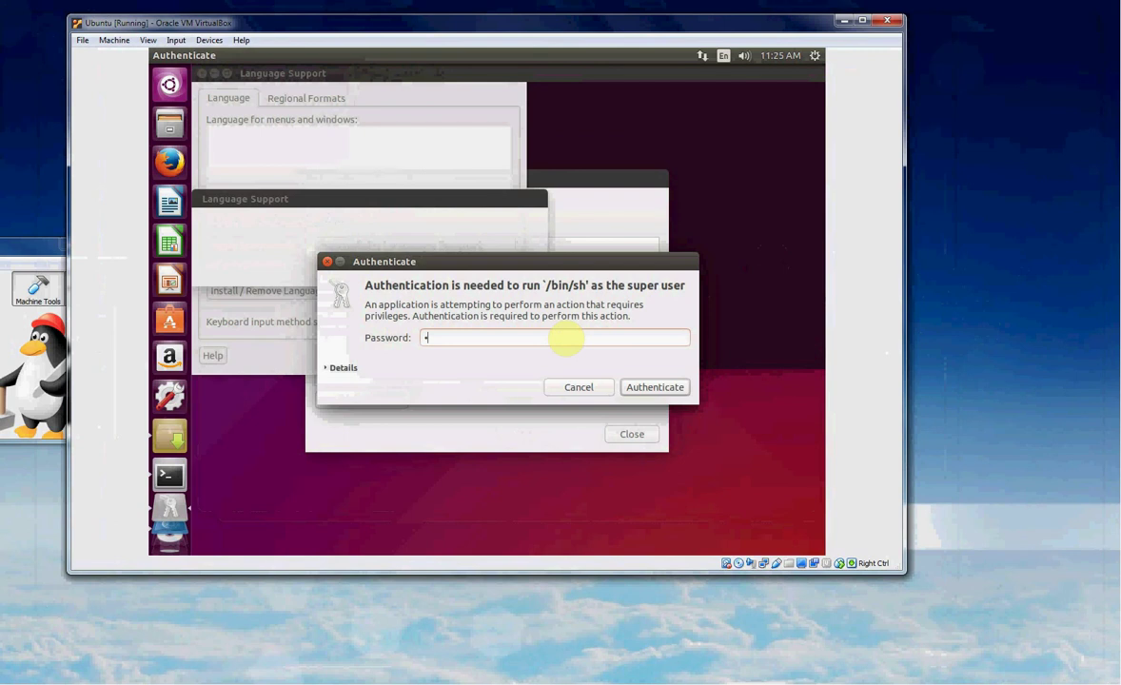
type("aaaa")
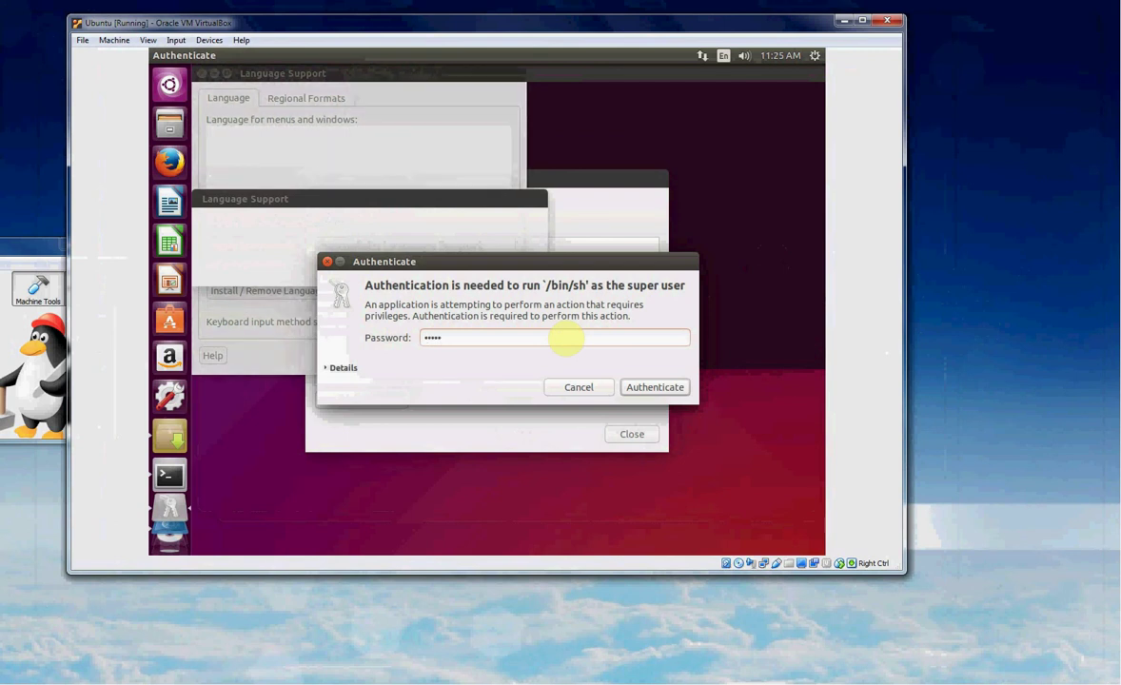
type("aaa")
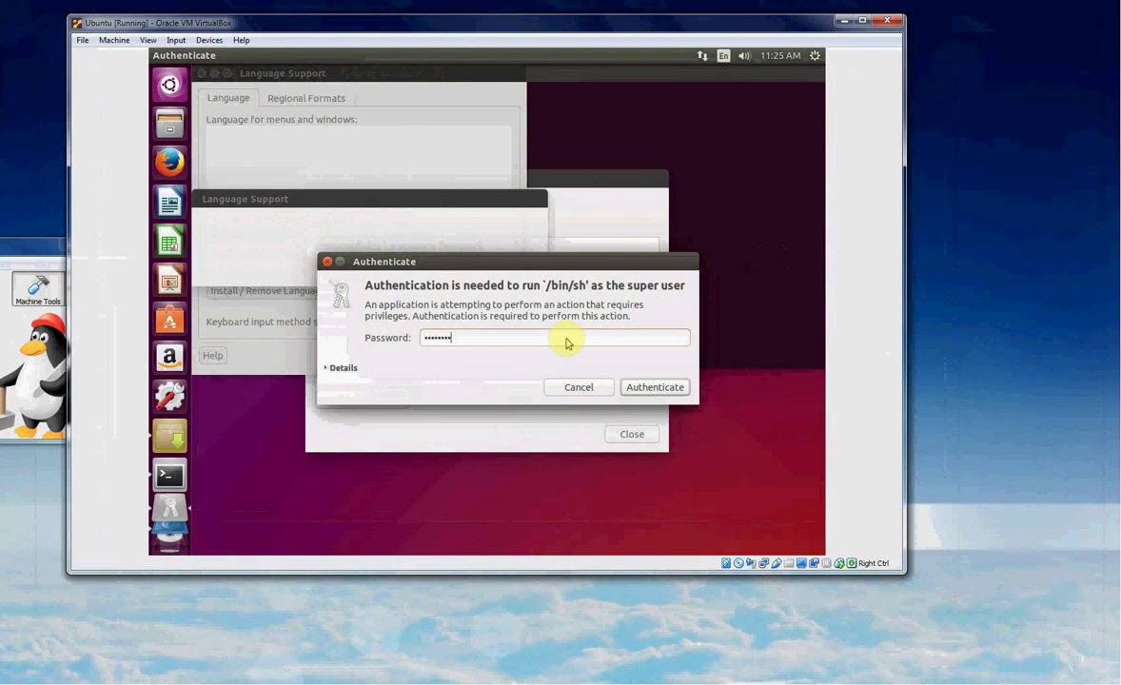
left_click(652, 386)
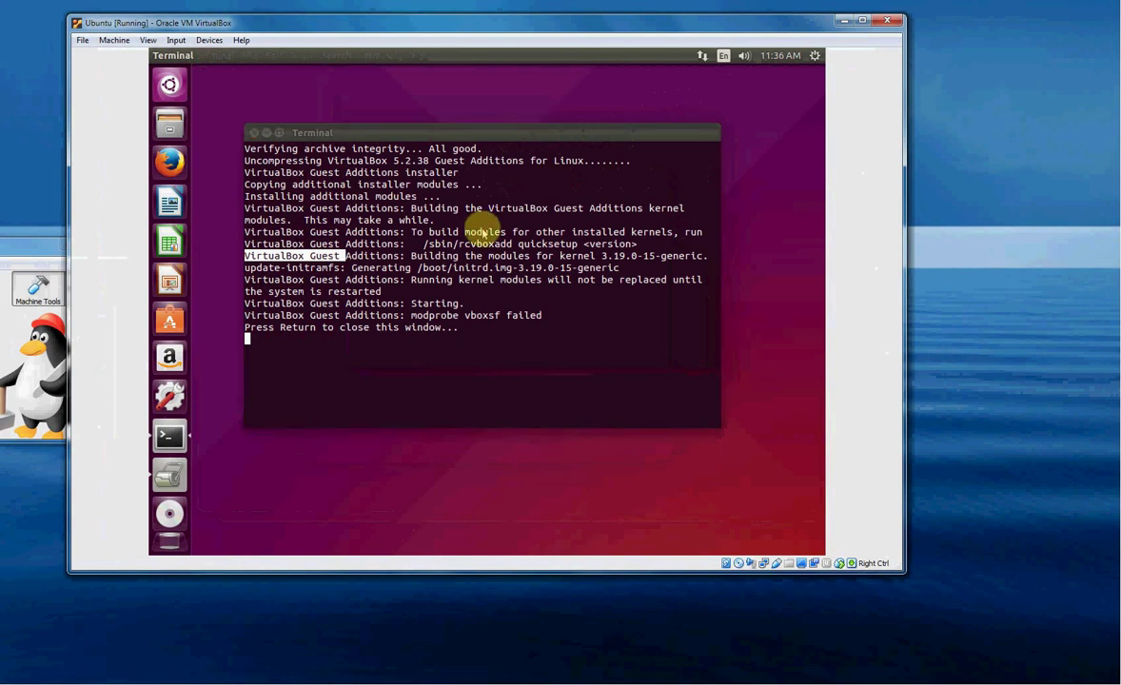
- Restart the Ubuntu guest system from its desktop session, choosing the restart option instead of Shut Down
left_click(1020, 127)
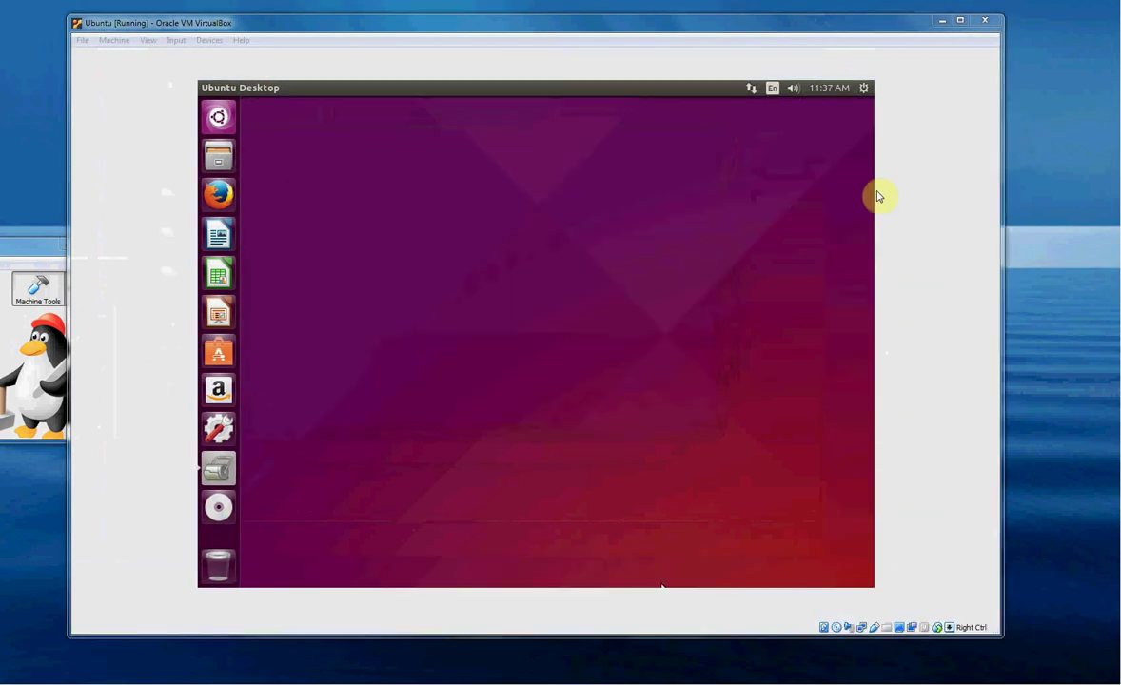
left_click(818, 207)
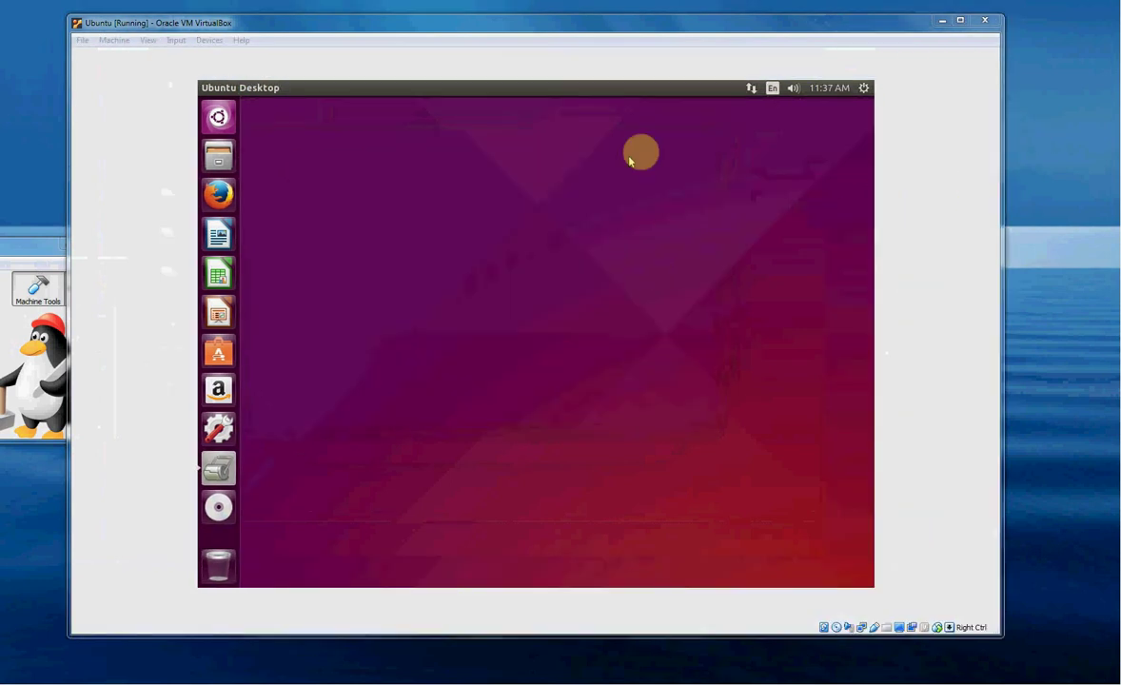
left_click(863, 88)
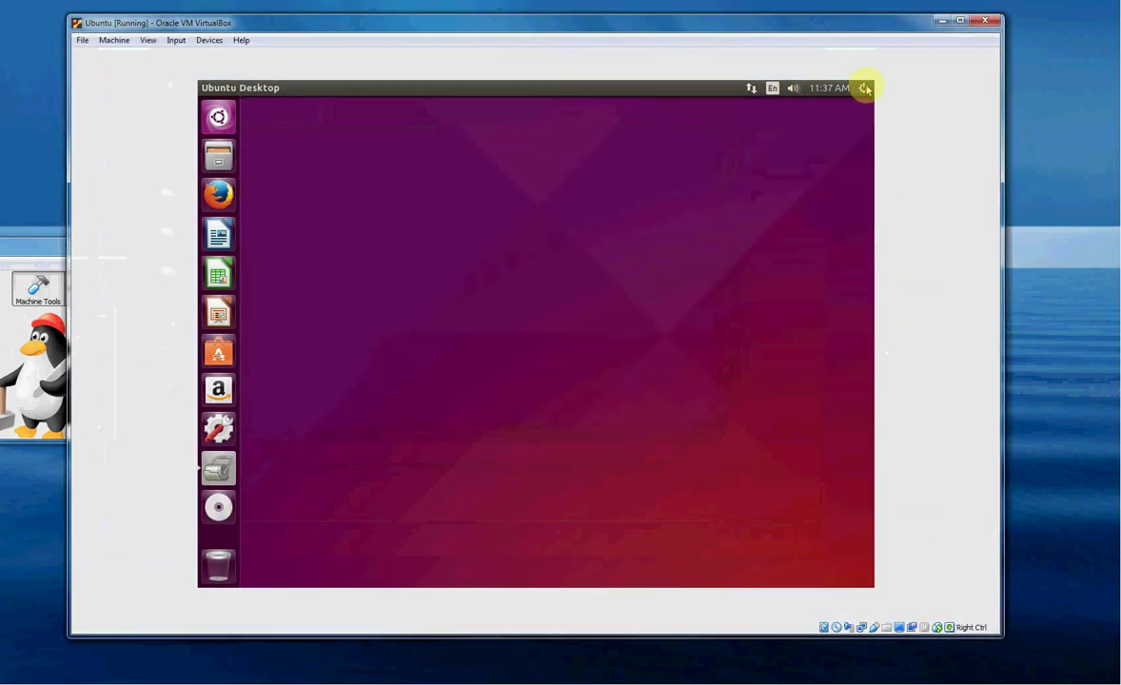
left_click(863, 88)
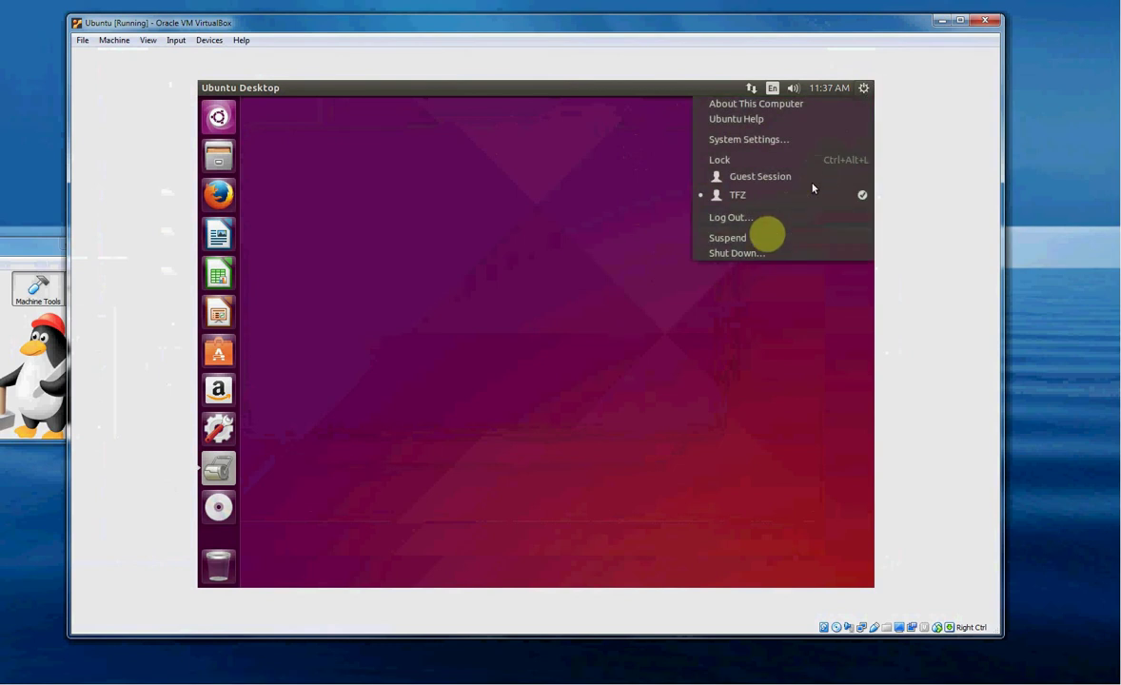
left_click(742, 254)
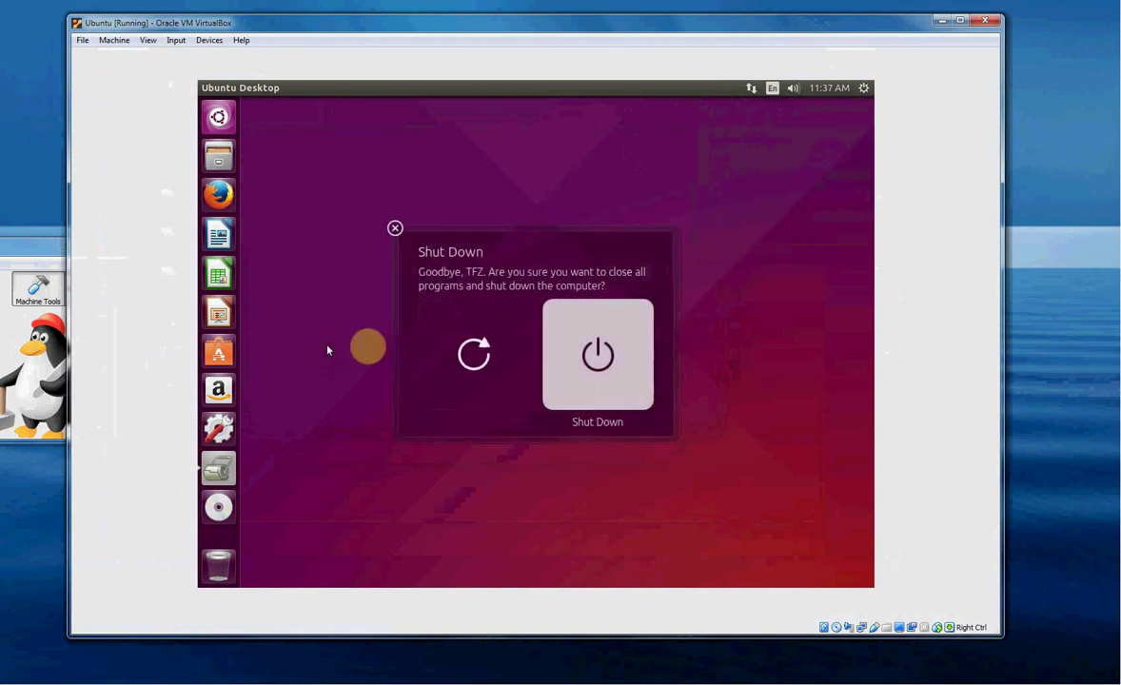
left_click(488, 368)
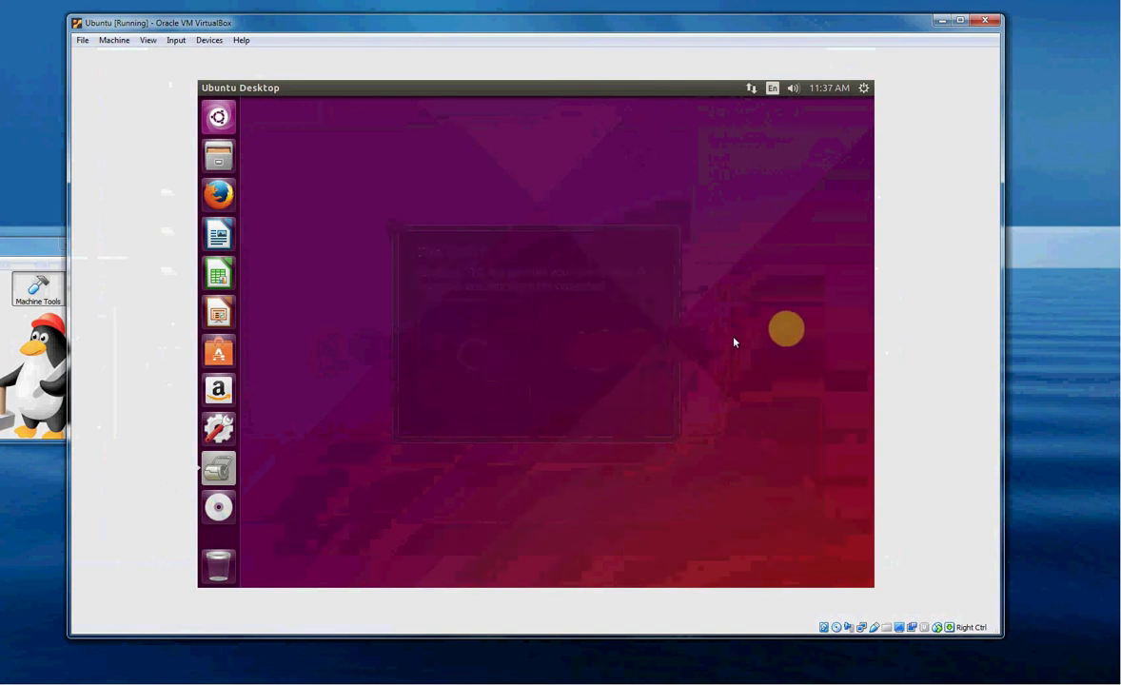
left_click(1038, 247)
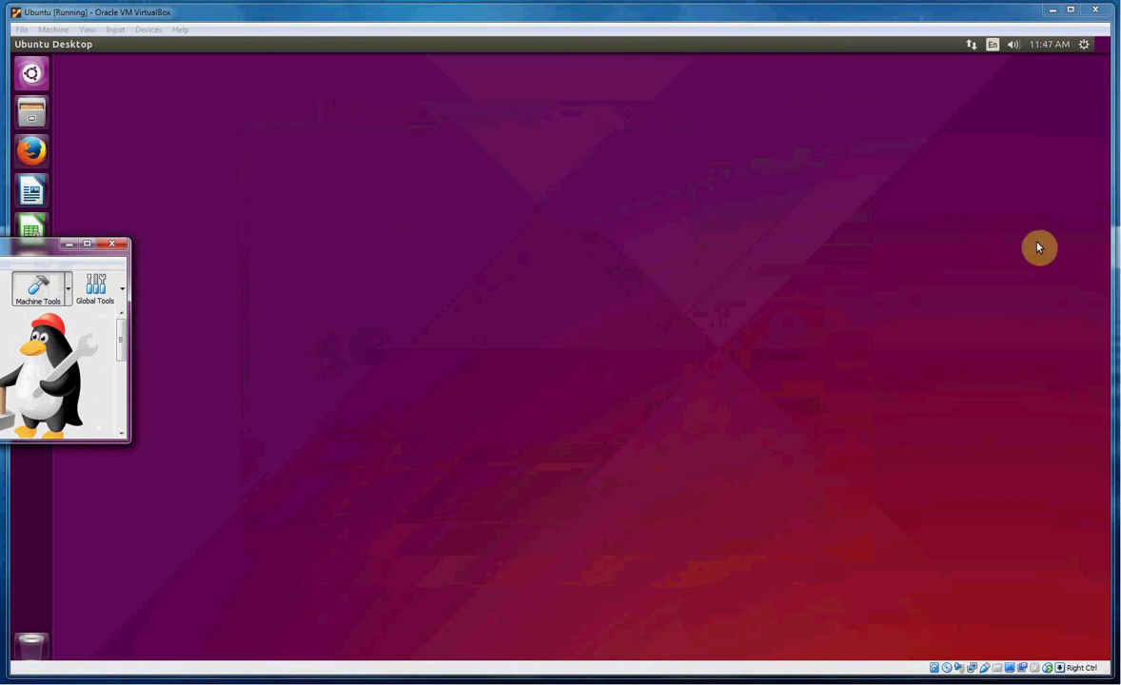
- Bring the Ubuntu machine's window to the front, and switch to the slide presentation to show its closing like-and-subscribe slide
left_click(518, 13)
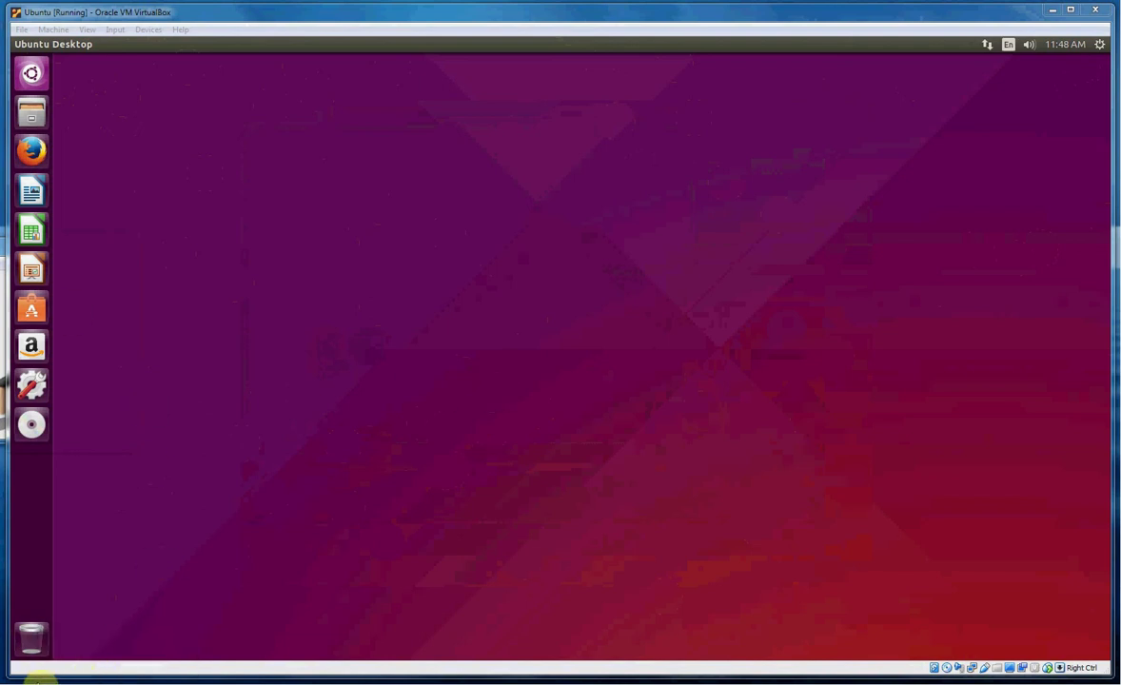
left_click(34, 679)
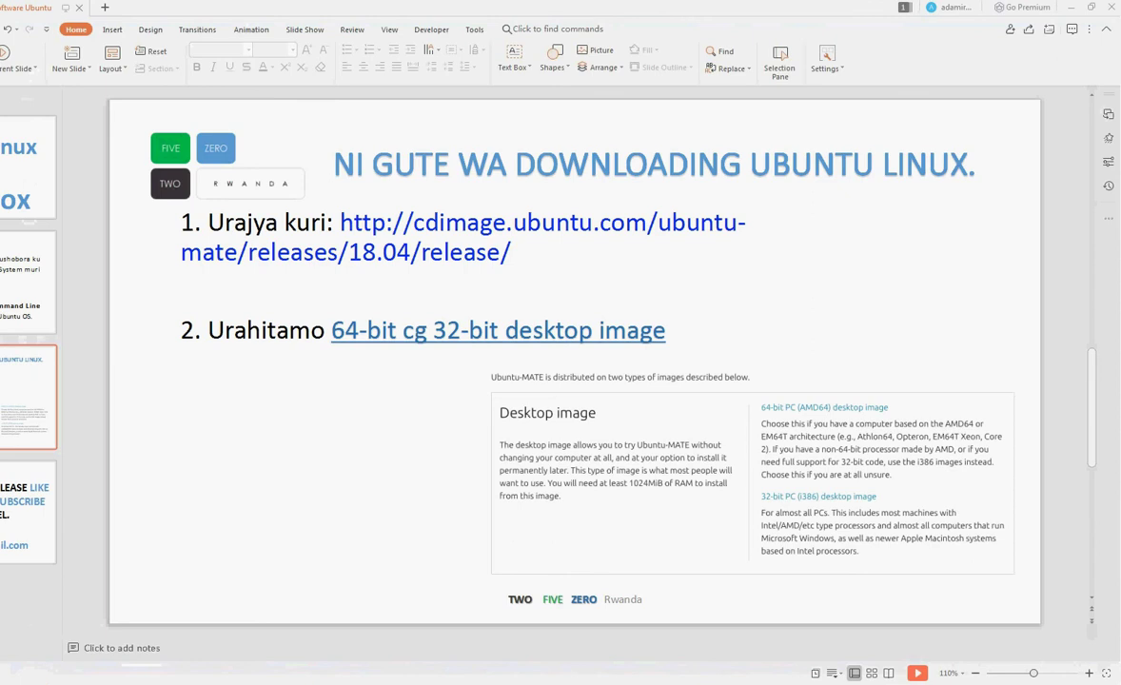
key("Page_Down")
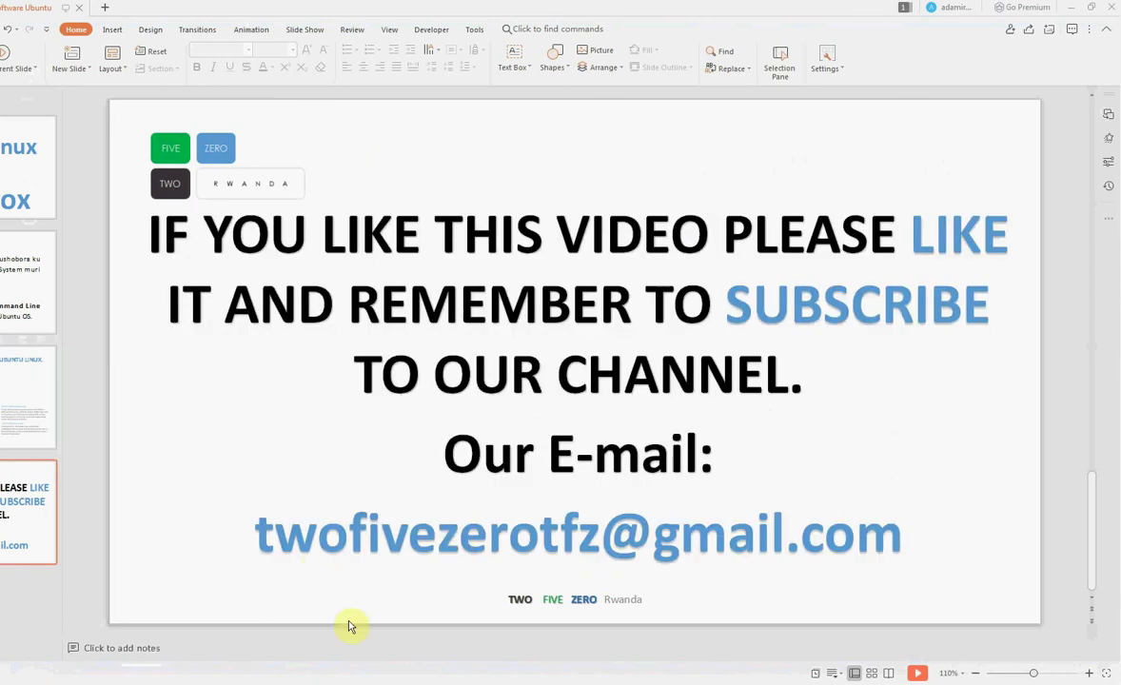